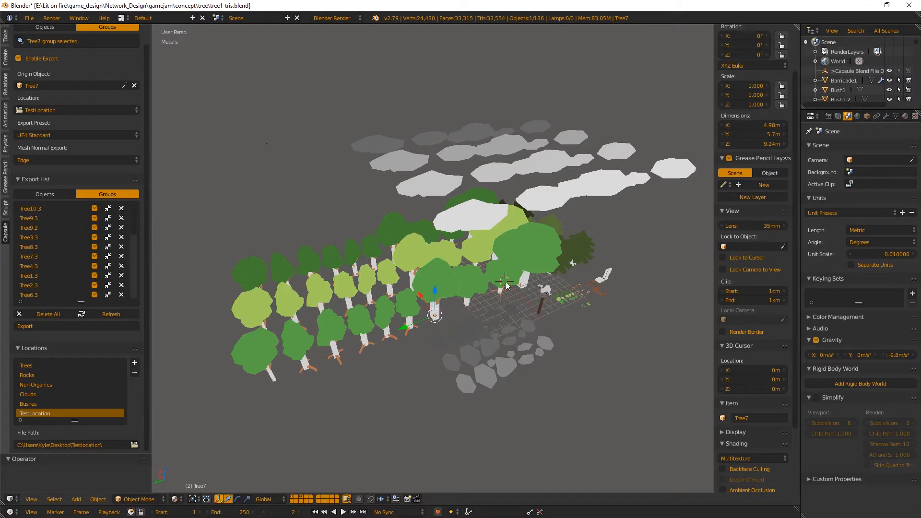
Step: Snap the Tree10 object together with its UCX_Tree10 collision mesh to the 3D cursor
{"action": "middle_click_drag", "start_coordinate": [451, 263], "coordinate": [465, 275]}
{"action": "right_click", "coordinate": [455, 281]}
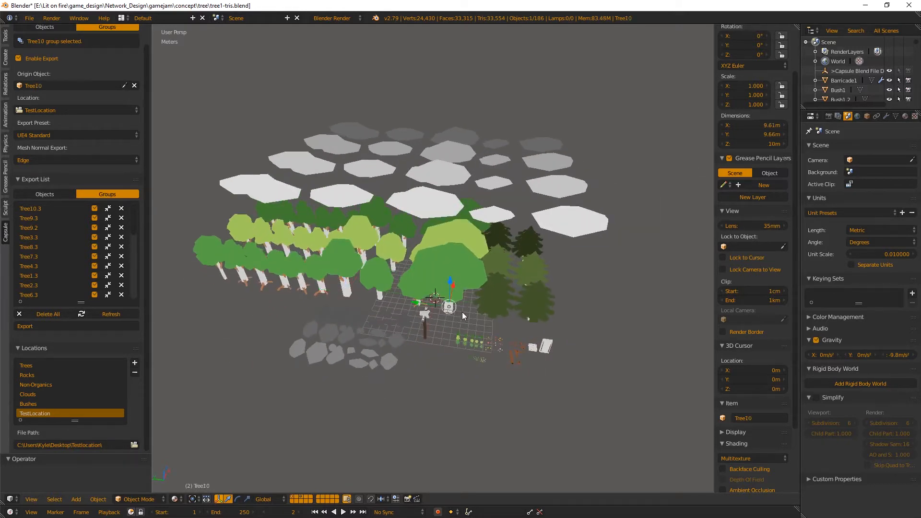
{"action": "right_click", "coordinate": [453, 309], "text": "shift"}
{"action": "key", "text": "shift+s"}
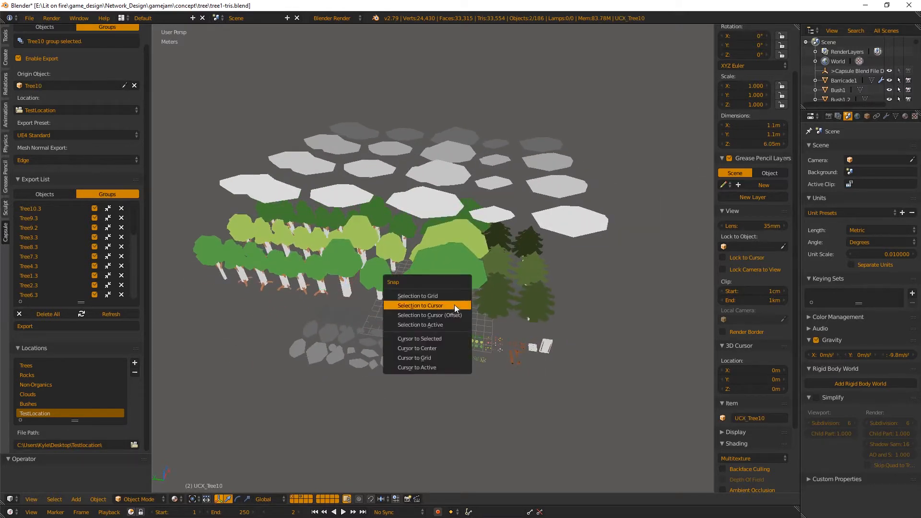
{"action": "left_click", "coordinate": [454, 305]}
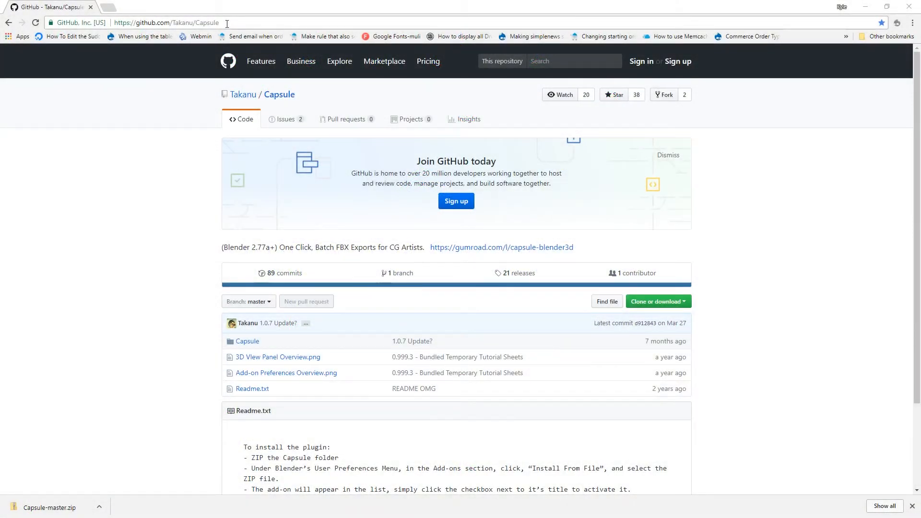
Step: Switch to the browser and show the download options of the Capsule repository on GitHub
{"action": "left_click", "coordinate": [227, 24]}
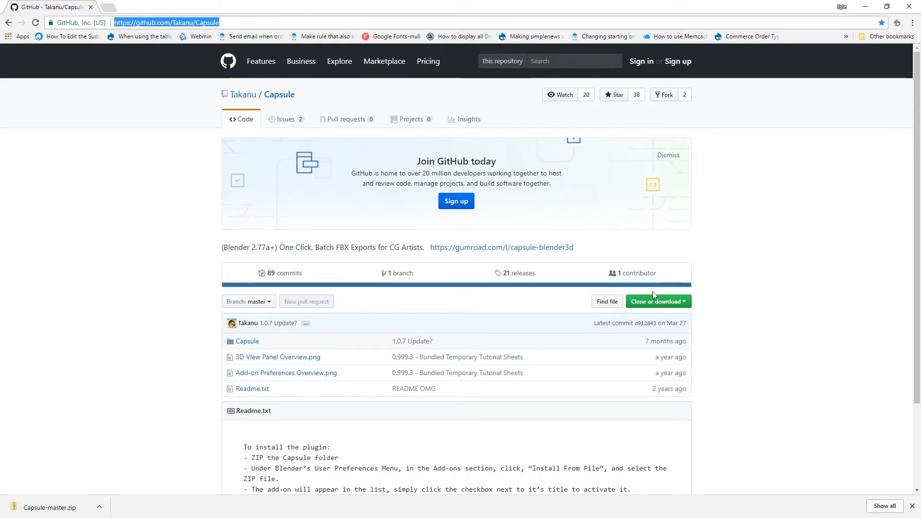
{"action": "left_click", "coordinate": [664, 302]}
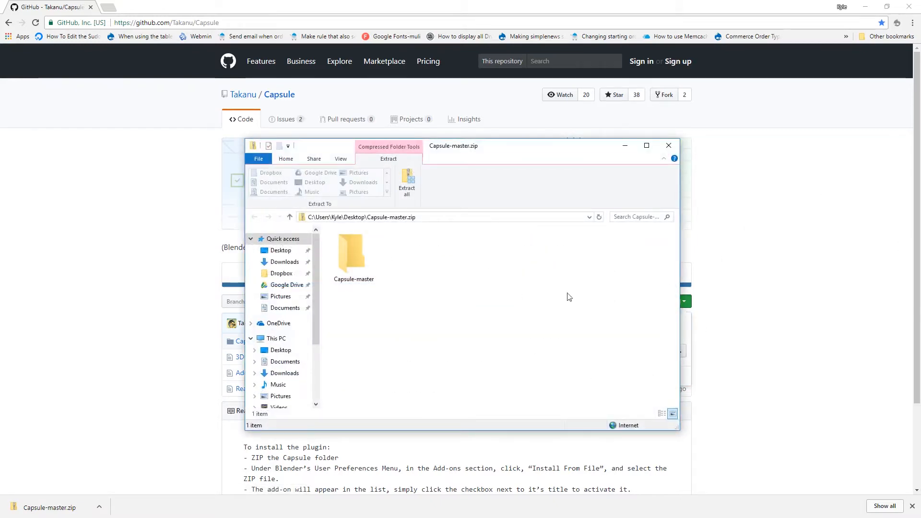
Step: Copy the Capsule folder out of Capsule-master.zip onto the desktop, then close the archive
{"action": "double_click", "coordinate": [357, 259]}
{"action": "left_click", "coordinate": [346, 256]}
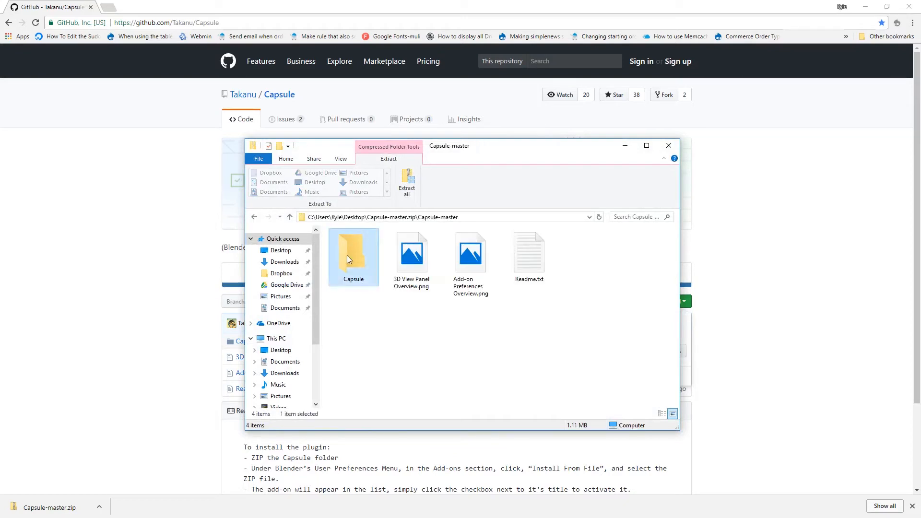
{"action": "left_click", "coordinate": [864, 10]}
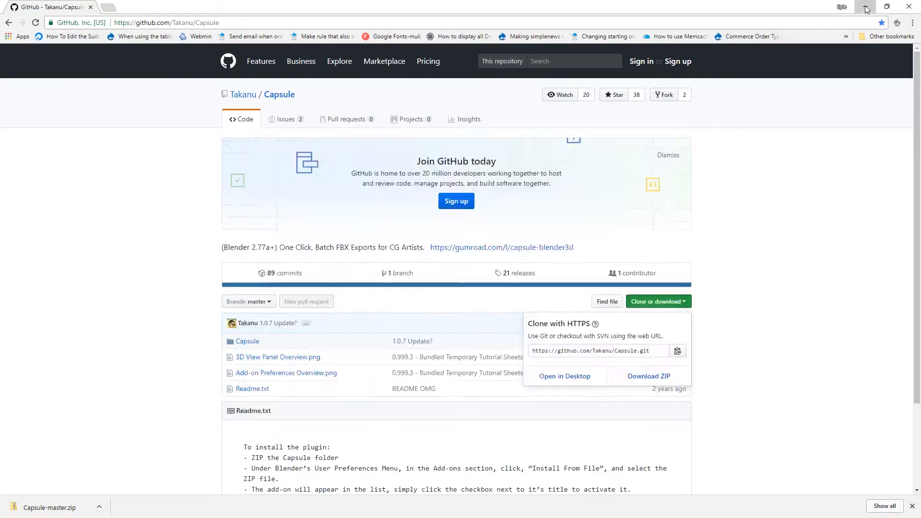
{"action": "left_click", "coordinate": [866, 10]}
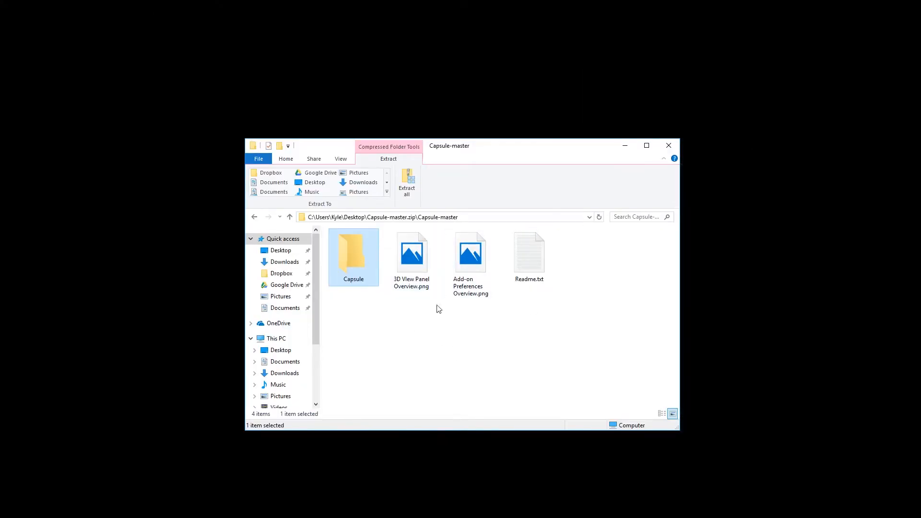
{"action": "left_click_drag", "start_coordinate": [361, 259], "coordinate": [432, 269]}
{"action": "left_click", "coordinate": [668, 145]}
Step: Compress the Capsule folder on the desktop into its own zip archive
{"action": "right_click", "coordinate": [431, 252]}
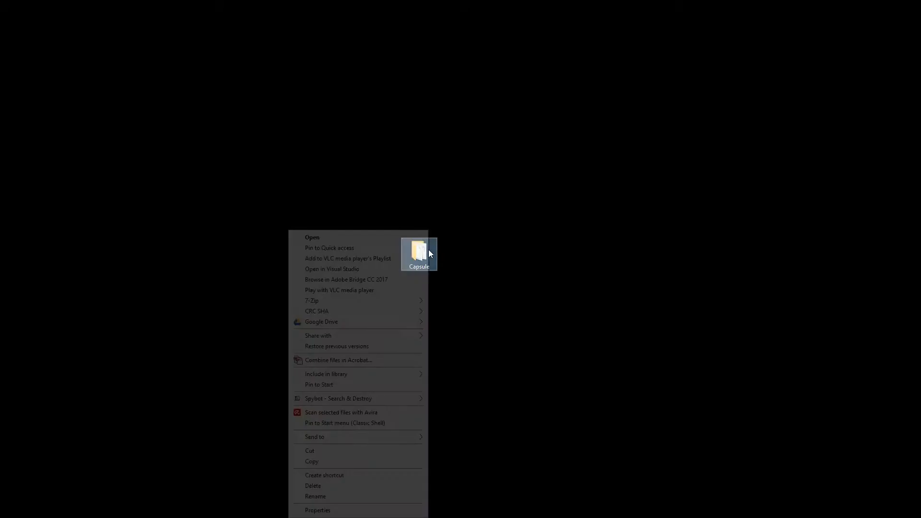
{"action": "mouse_move", "coordinate": [320, 439]}
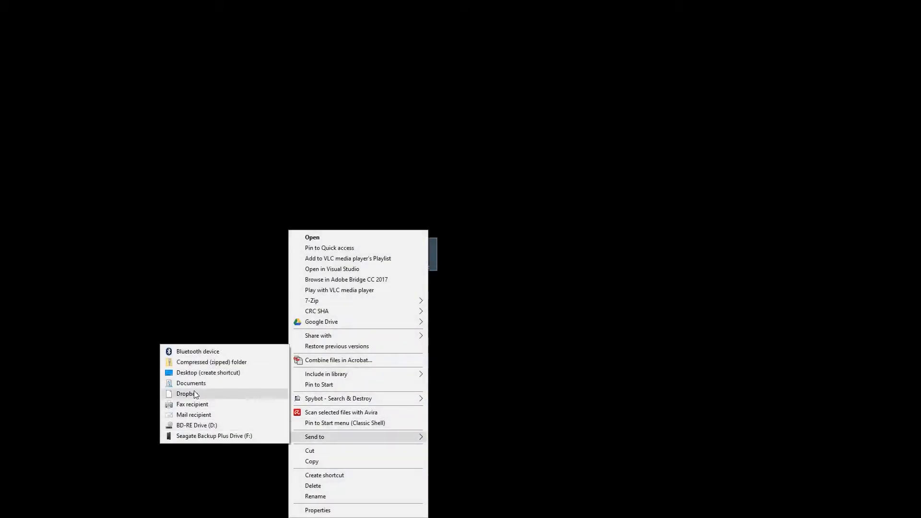
{"action": "left_click", "coordinate": [211, 363]}
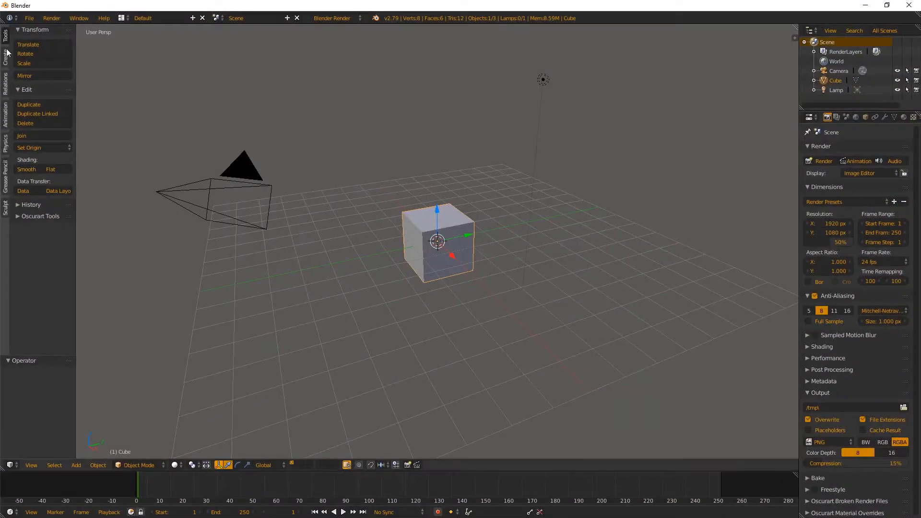
Step: Switch to Blender, install the add-on from Capsule.zip on the Desktop and enable Import-Export: Capsule
{"action": "left_click", "coordinate": [30, 18]}
{"action": "left_click", "coordinate": [59, 126]}
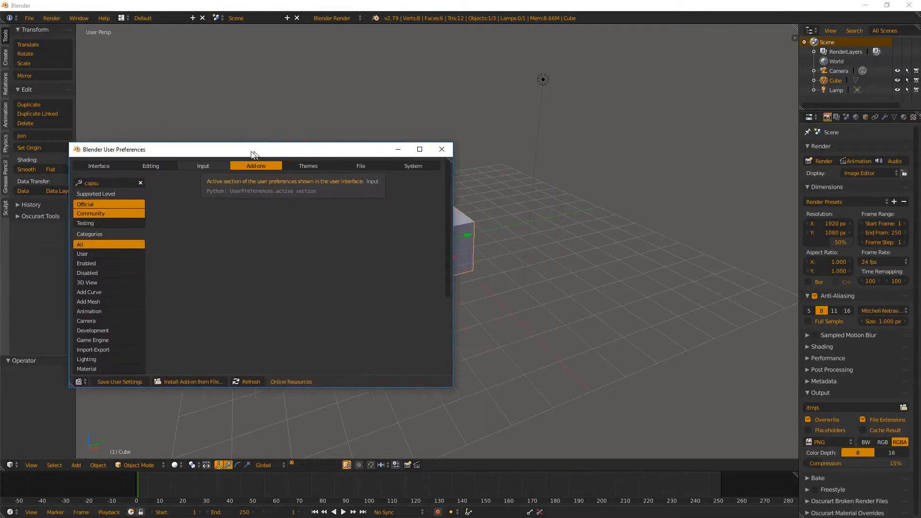
{"action": "left_click", "coordinate": [167, 377]}
{"action": "left_click", "coordinate": [76, 202]}
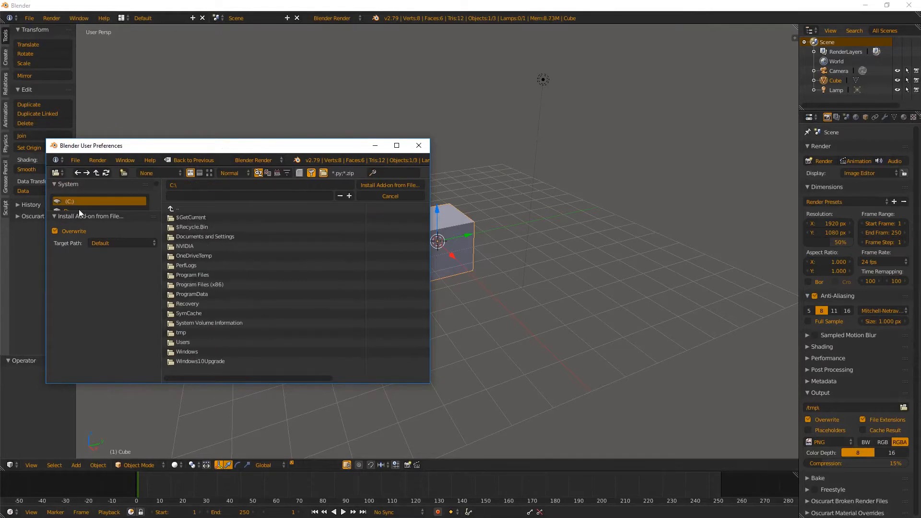
{"action": "left_click_drag", "start_coordinate": [78, 209], "coordinate": [80, 329]}
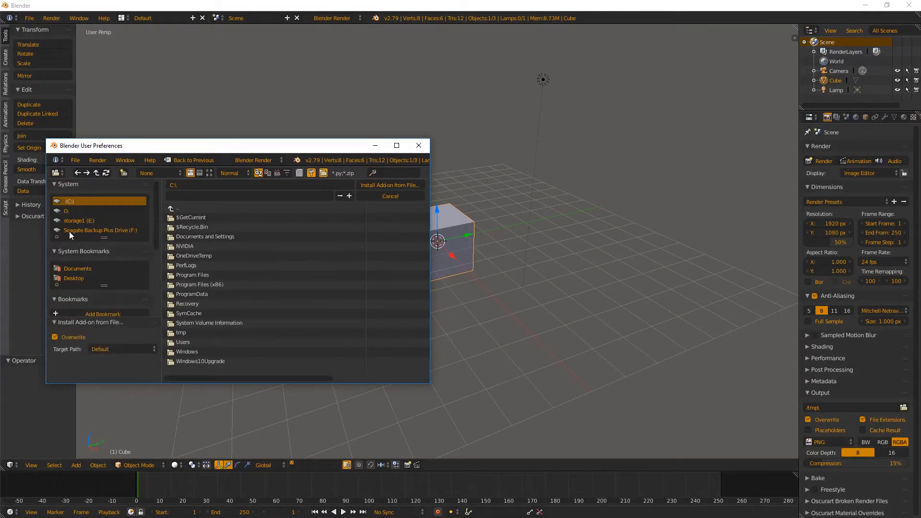
{"action": "left_click", "coordinate": [72, 278]}
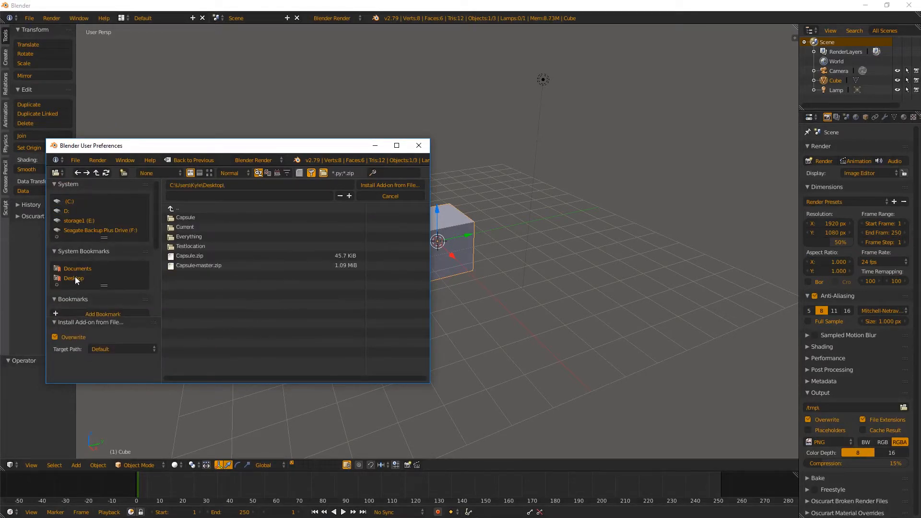
{"action": "left_click", "coordinate": [205, 256]}
{"action": "double_click", "coordinate": [194, 258]}
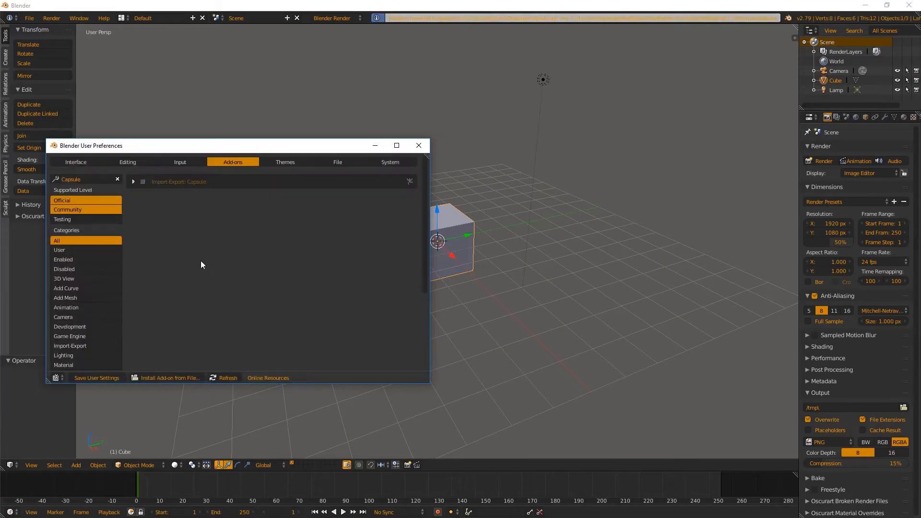
{"action": "left_click", "coordinate": [143, 182]}
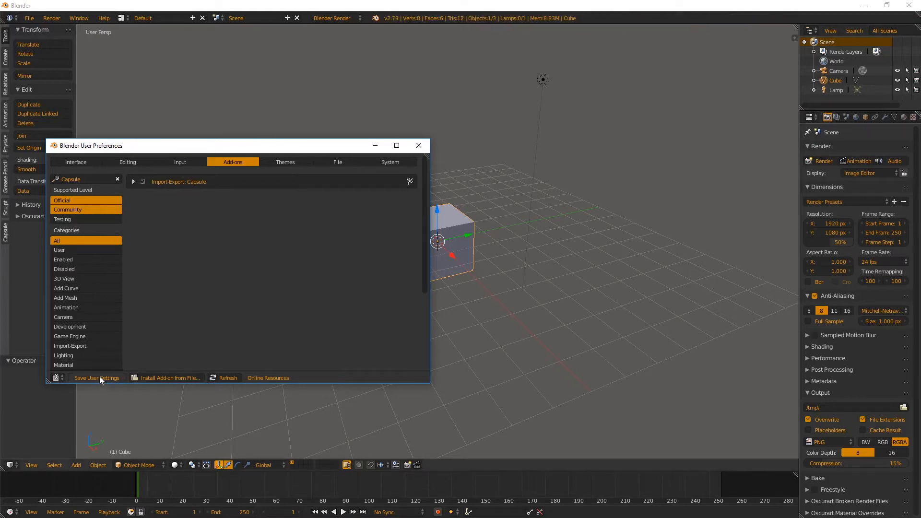
{"action": "left_click", "coordinate": [419, 145]}
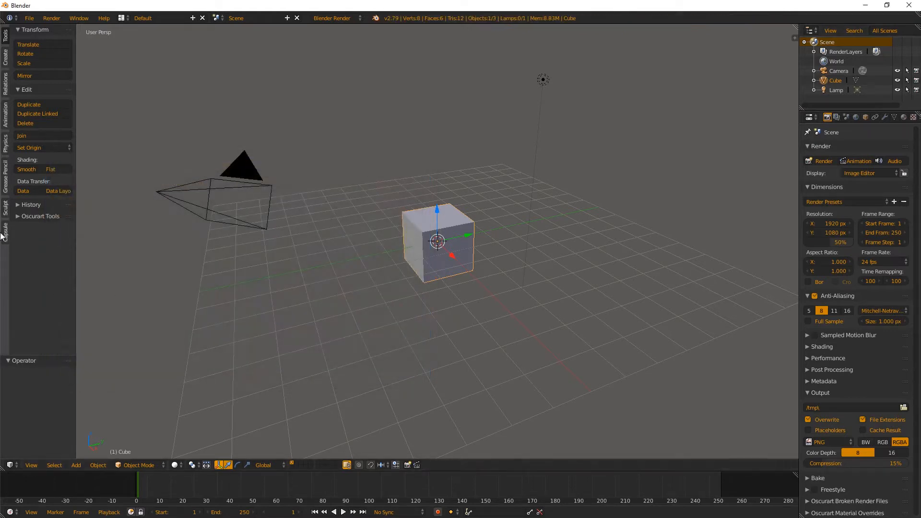
Step: Show the Capsule tools in a widened tool shelf and create Capsule data for the blend file
{"action": "left_click", "coordinate": [6, 233]}
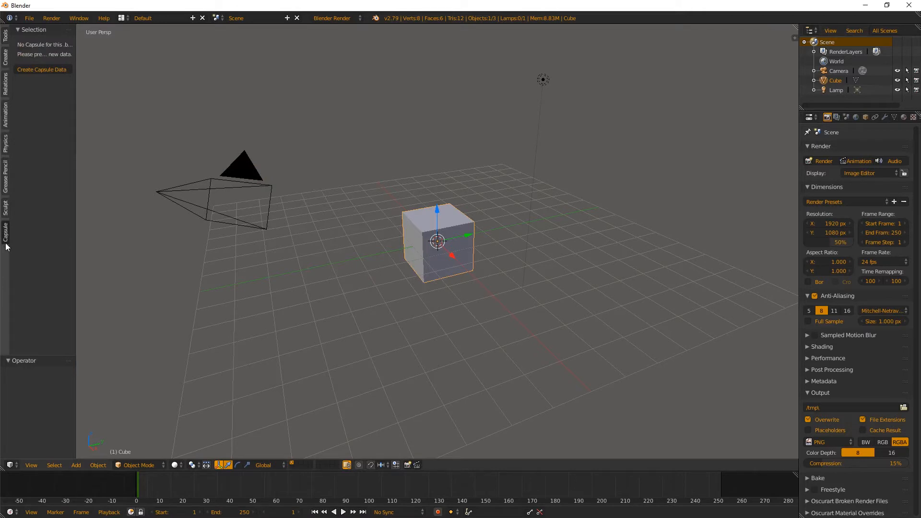
{"action": "left_click_drag", "start_coordinate": [75, 195], "coordinate": [210, 194]}
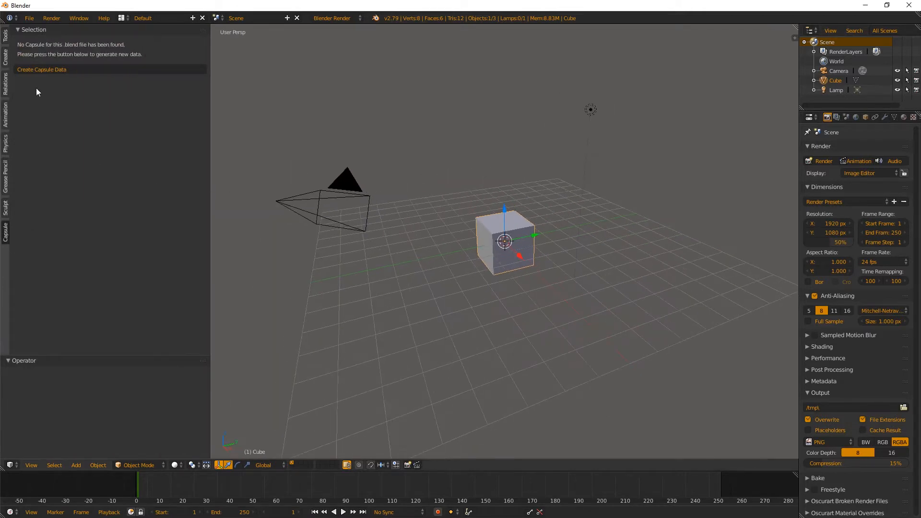
{"action": "left_click", "coordinate": [42, 69]}
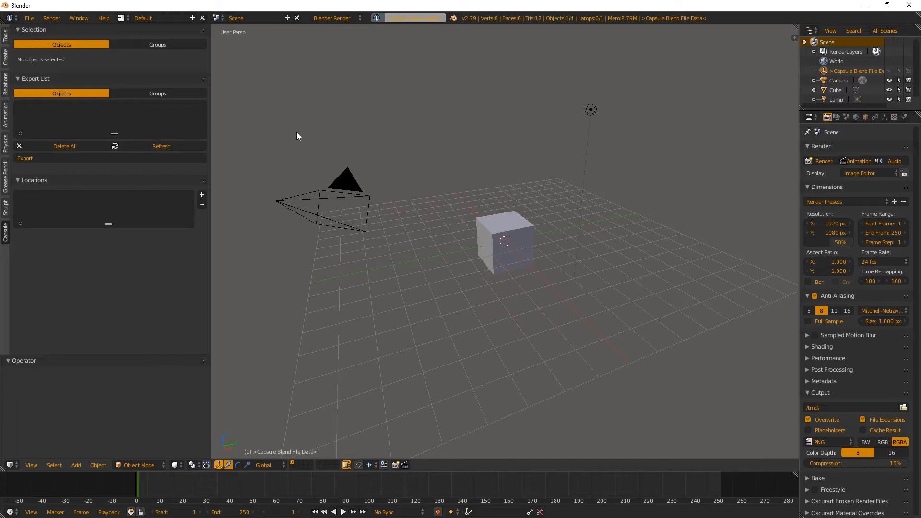
Step: Add the saved UE4 Standard export preset to the file presets in the Capsule add-on preferences
{"action": "left_click", "coordinate": [29, 17]}
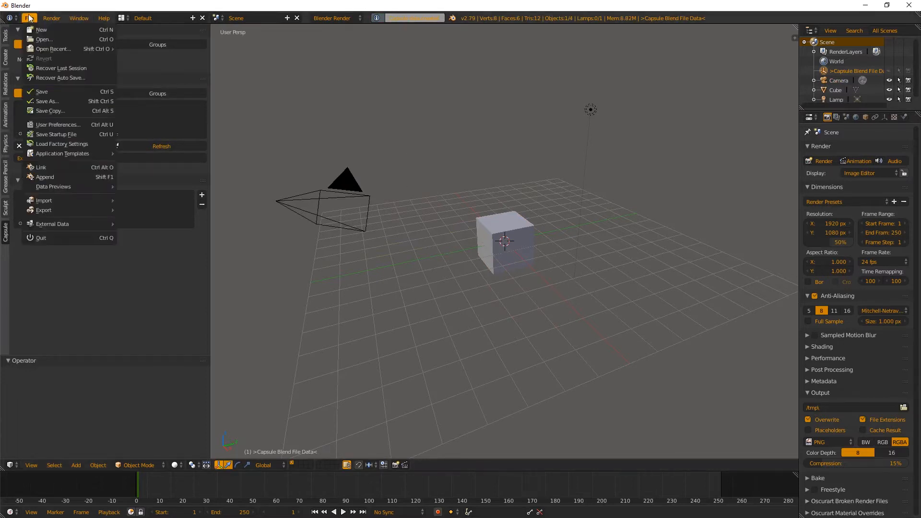
{"action": "left_click", "coordinate": [61, 124]}
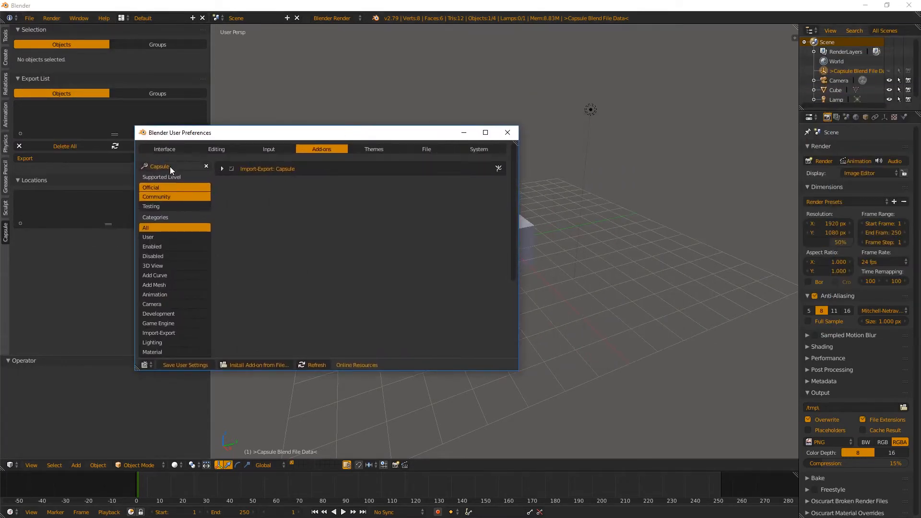
{"action": "left_click", "coordinate": [223, 169]}
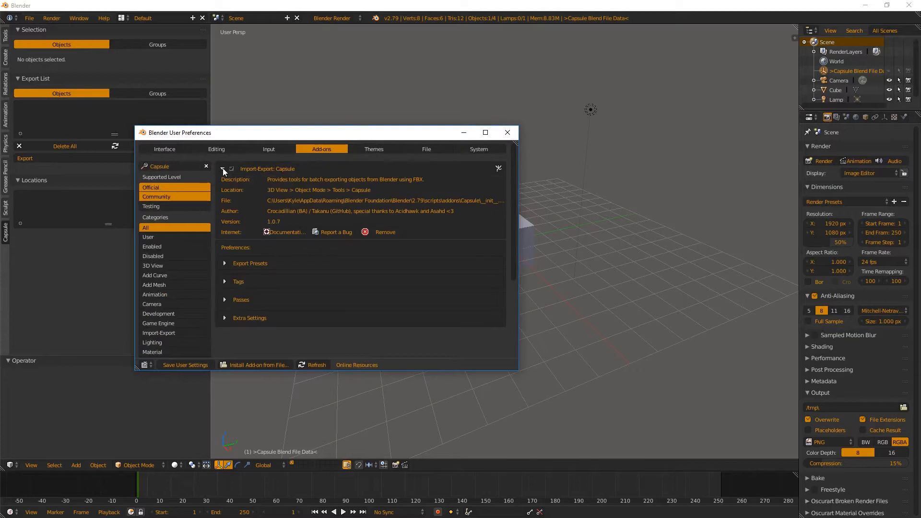
{"action": "left_click", "coordinate": [226, 264]}
{"action": "scroll", "coordinate": [244, 282], "scroll_direction": "down", "scroll_amount": 2}
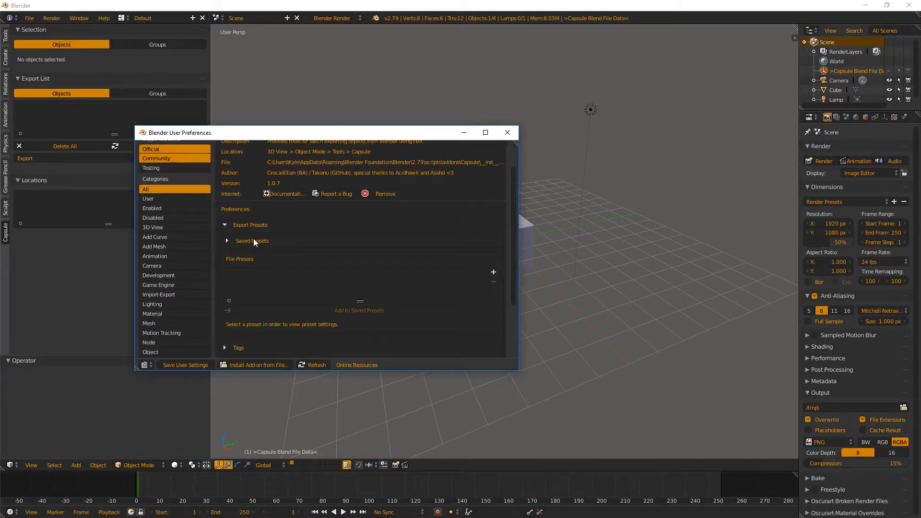
{"action": "left_click", "coordinate": [227, 240]}
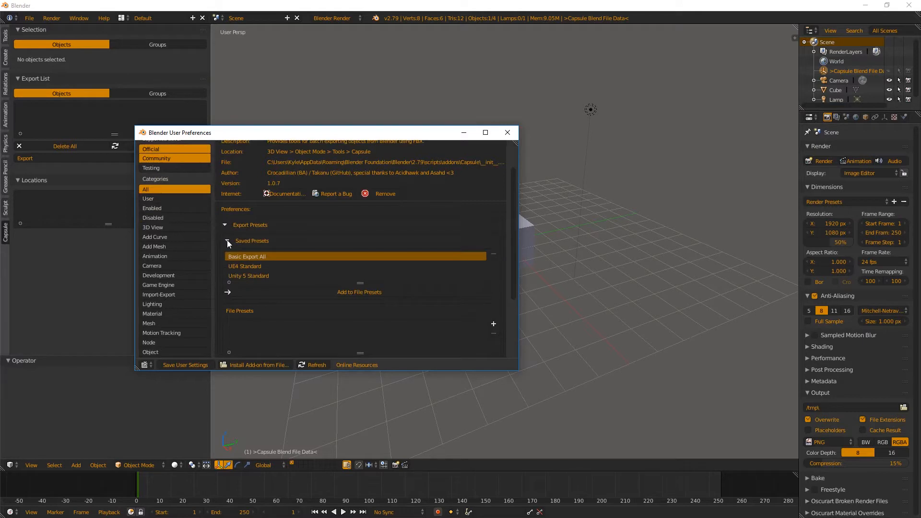
{"action": "left_click", "coordinate": [252, 266]}
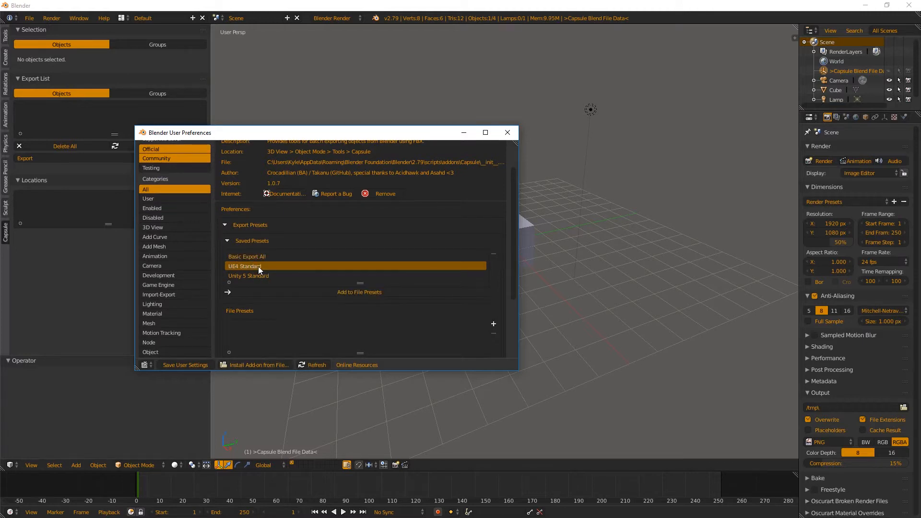
{"action": "left_click", "coordinate": [347, 294]}
{"action": "scroll", "coordinate": [249, 309], "scroll_direction": "down", "scroll_amount": 2}
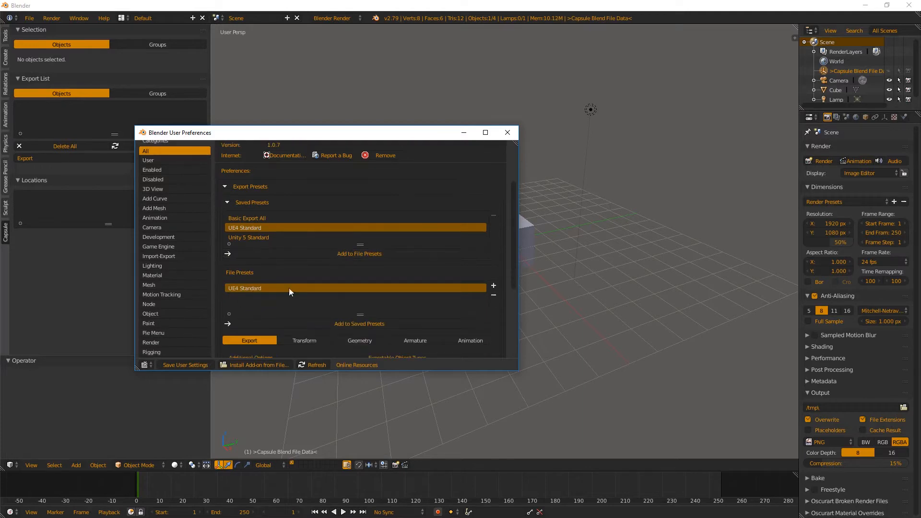
{"action": "left_click", "coordinate": [508, 132]}
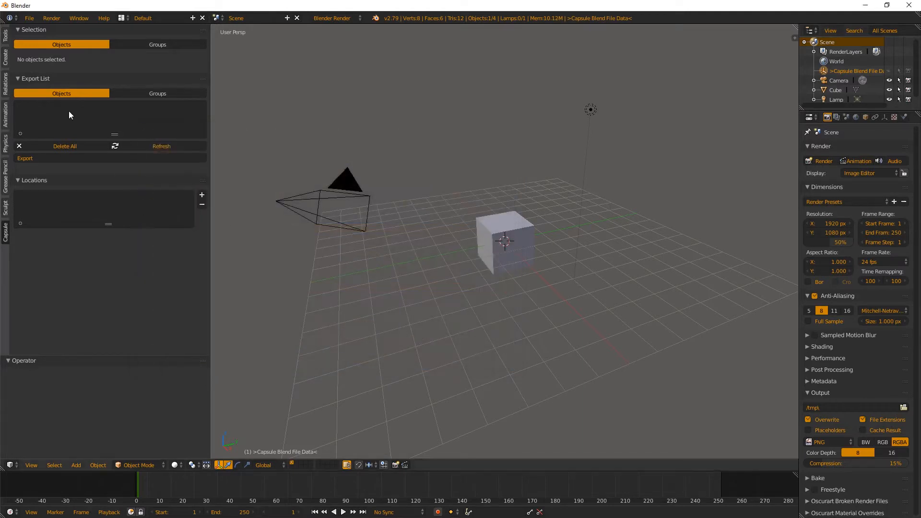
{"action": "left_click_drag", "start_coordinate": [210, 120], "coordinate": [145, 122]}
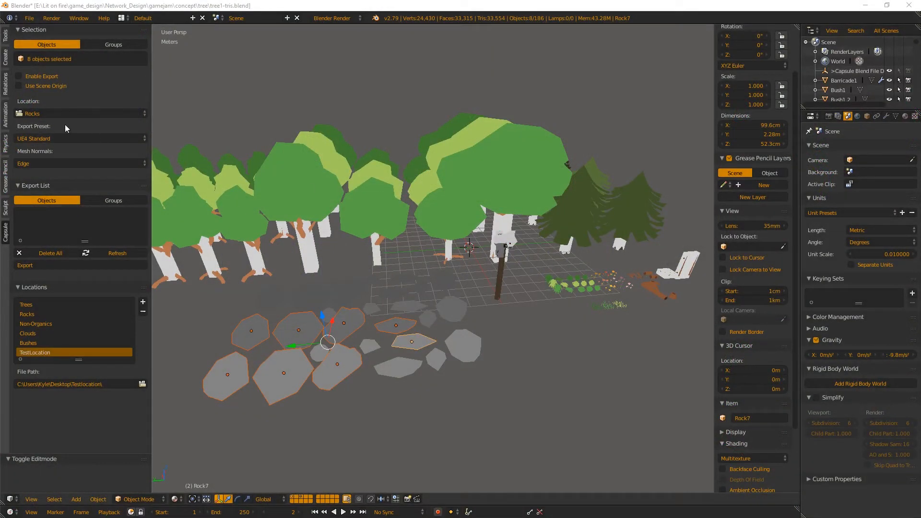
Step: Delete the TestLocation entry from the Capsule export locations and add a newly named test location in its place
{"action": "left_click", "coordinate": [143, 311]}
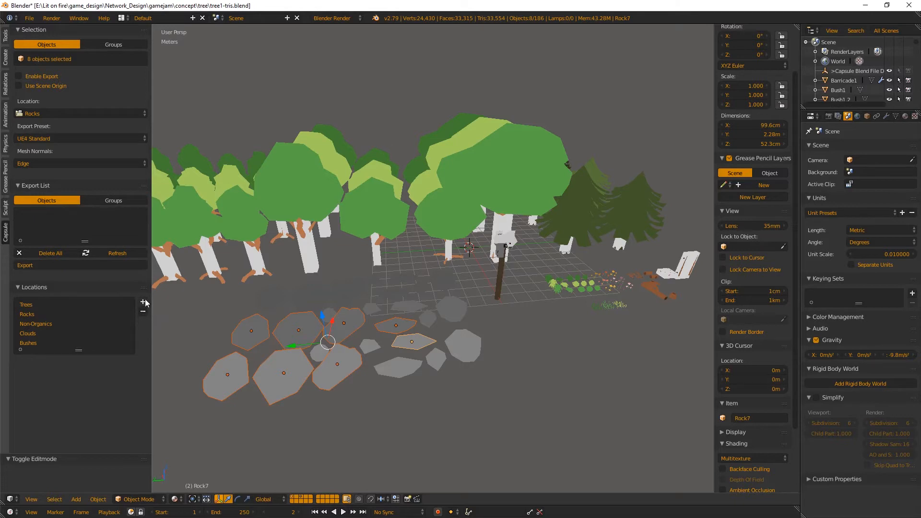
{"action": "left_click", "coordinate": [143, 302]}
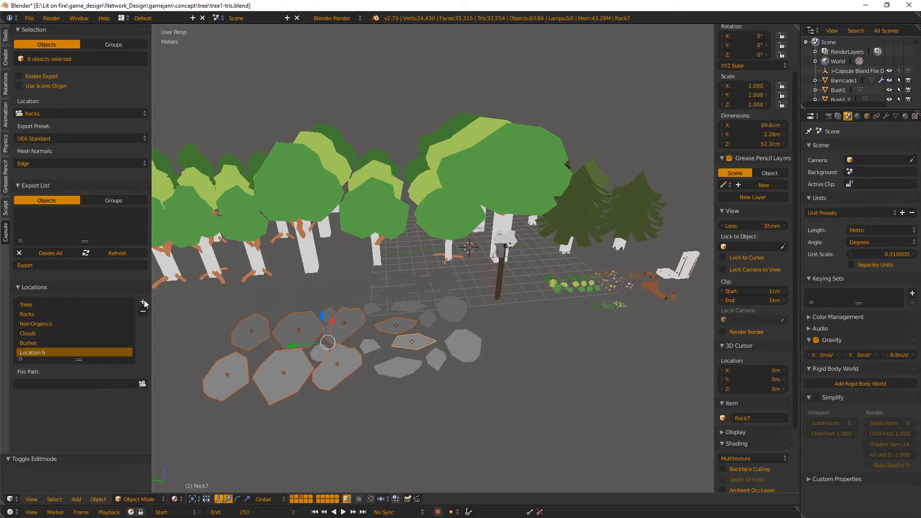
{"action": "double_click", "coordinate": [35, 351]}
{"action": "type", "text": "Testl"}
{"action": "key", "text": "Return"}
Step: Set the new export location's file path to the Testlocation folder on the Desktop with Relative Path disabled
{"action": "left_click", "coordinate": [141, 384]}
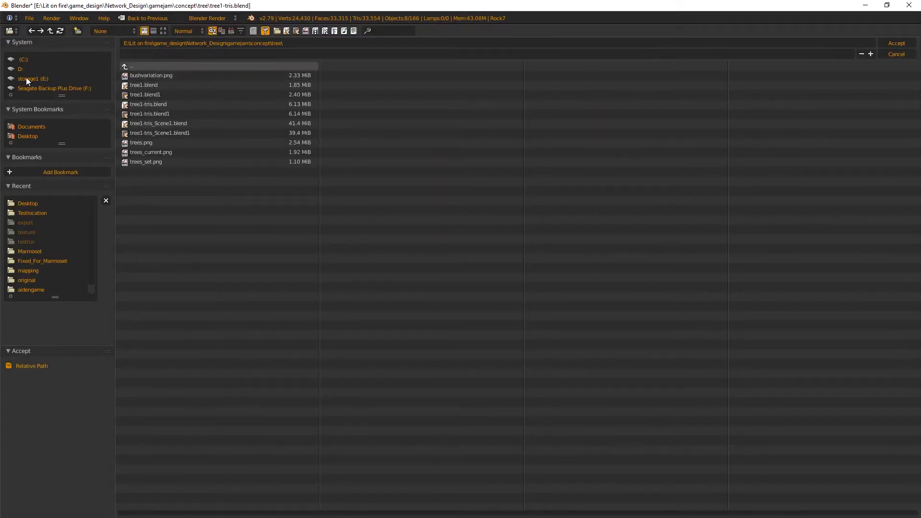
{"action": "left_click", "coordinate": [35, 137]}
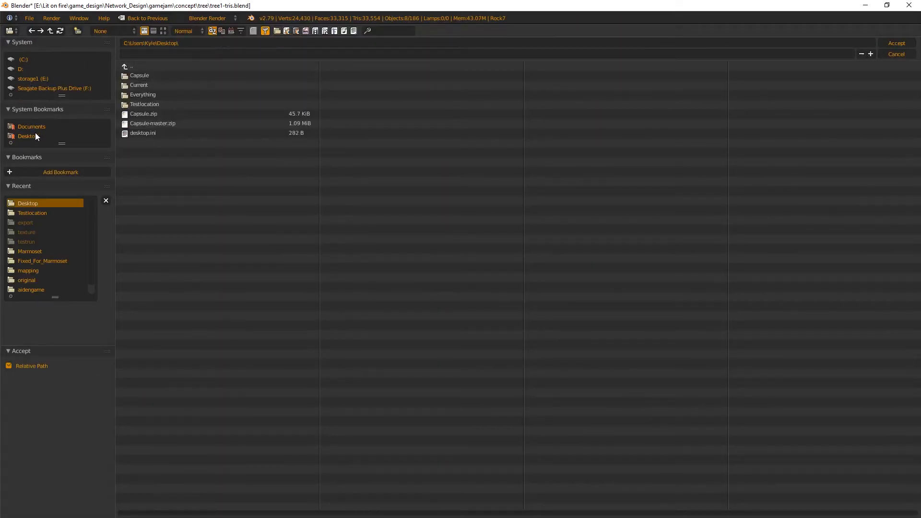
{"action": "left_click", "coordinate": [161, 107]}
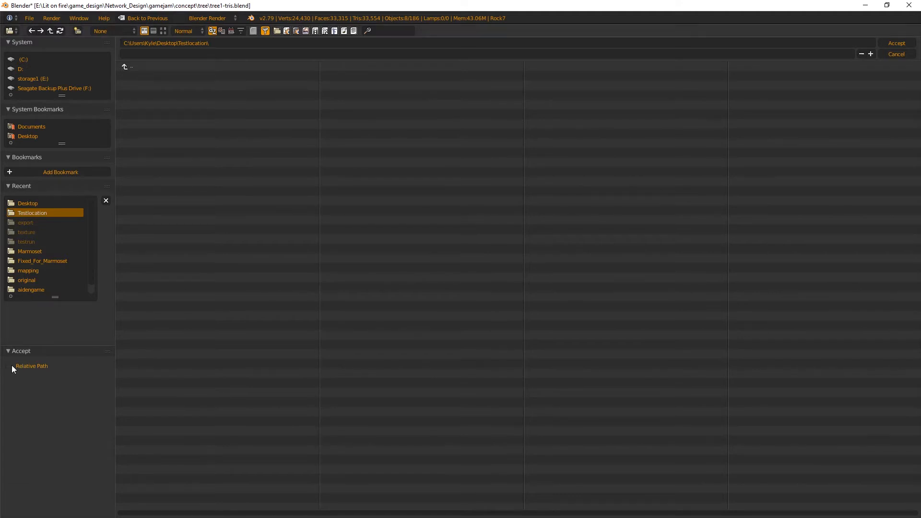
{"action": "left_click", "coordinate": [893, 44]}
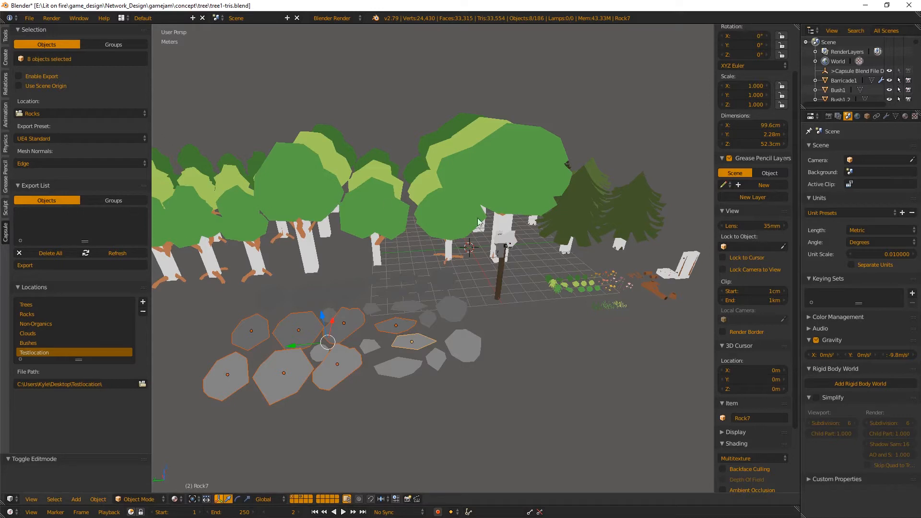
{"action": "right_click", "coordinate": [243, 378]}
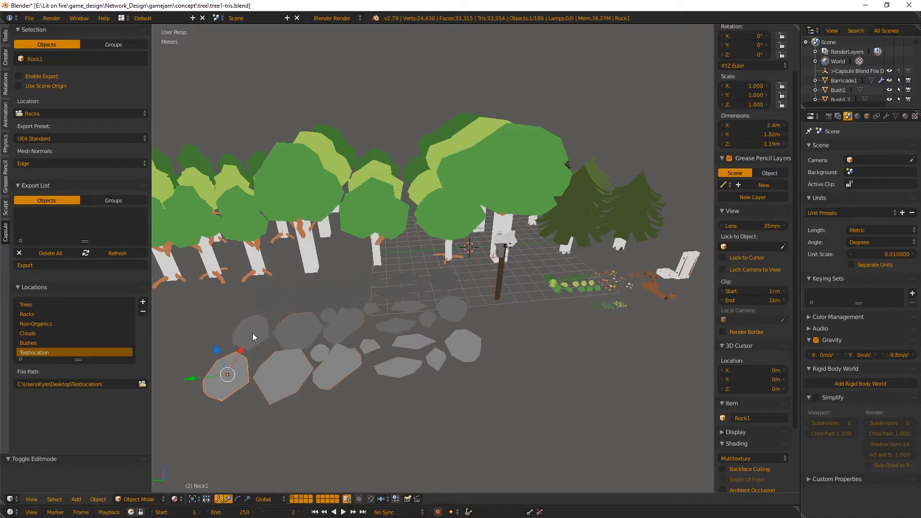
{"action": "right_click", "coordinate": [287, 377], "text": "shift"}
{"action": "right_click", "coordinate": [243, 327], "text": "shift"}
{"action": "right_click", "coordinate": [307, 257]}
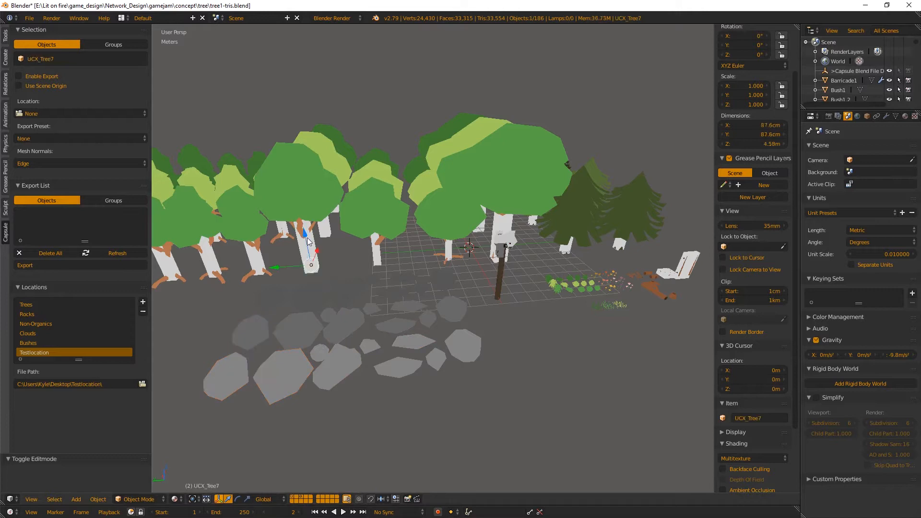
Step: Select the eleven larger rocks across both rows and assign them the Testlocation export location, keeping the UE4 Standard export preset
{"action": "right_click", "coordinate": [259, 331]}
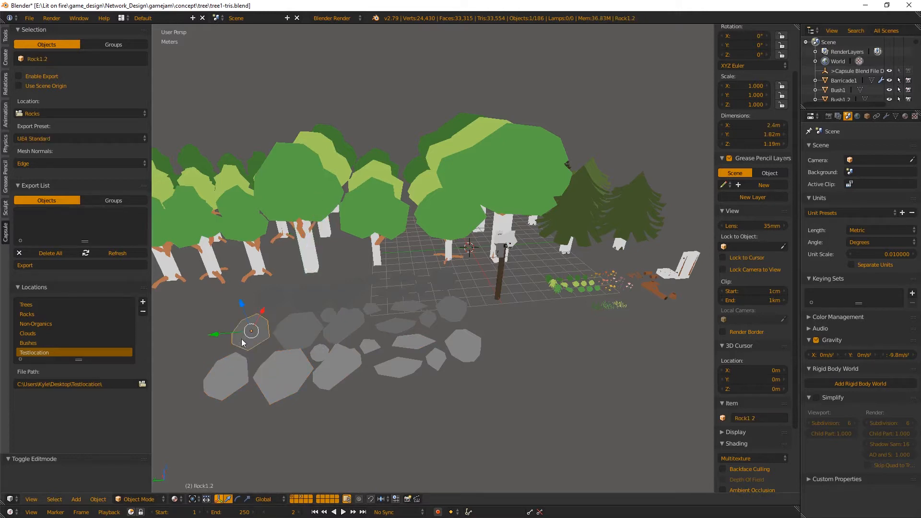
{"action": "right_click", "coordinate": [282, 376], "text": "shift"}
{"action": "right_click", "coordinate": [228, 375], "text": "shift"}
{"action": "right_click", "coordinate": [301, 321], "text": "shift"}
{"action": "right_click", "coordinate": [335, 326], "text": "shift"}
{"action": "right_click", "coordinate": [342, 367], "text": "shift"}
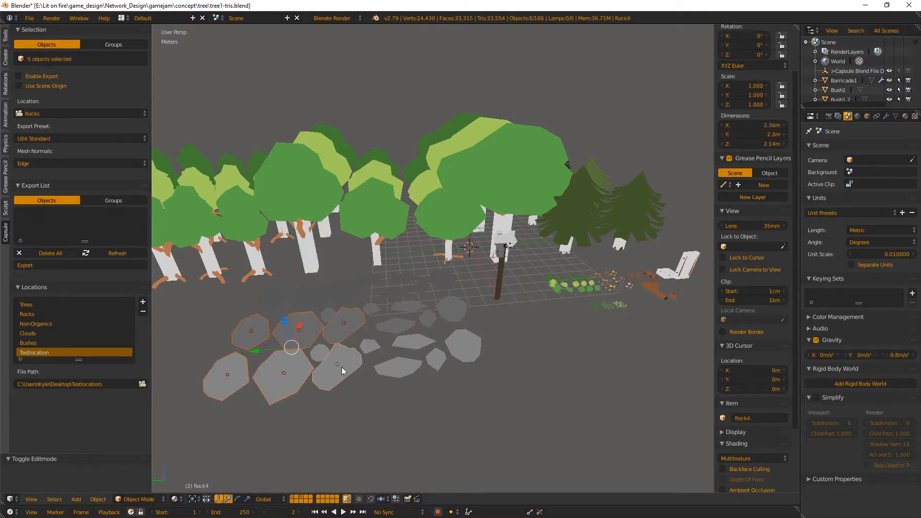
{"action": "right_click", "coordinate": [397, 327], "text": "shift"}
{"action": "right_click", "coordinate": [411, 342], "text": "shift"}
{"action": "right_click", "coordinate": [398, 367], "text": "shift"}
{"action": "right_click", "coordinate": [464, 346], "text": "shift"}
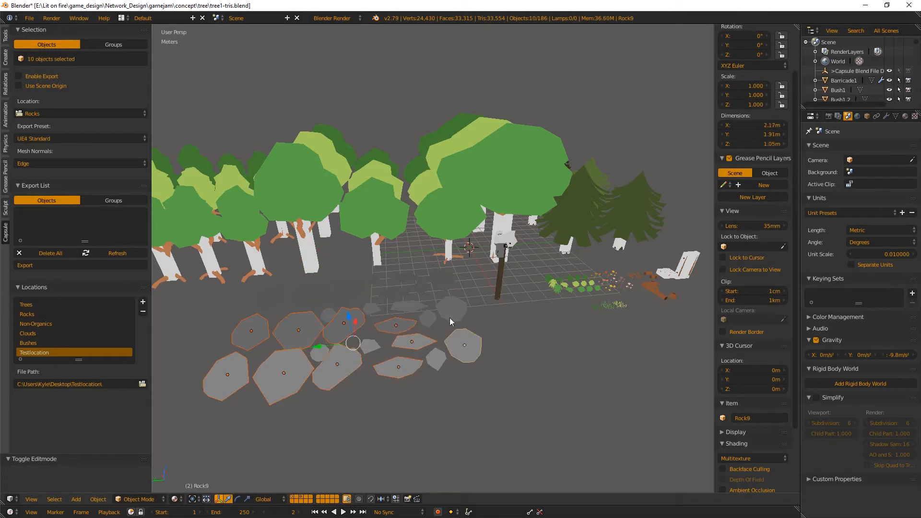
{"action": "left_click", "coordinate": [43, 115]}
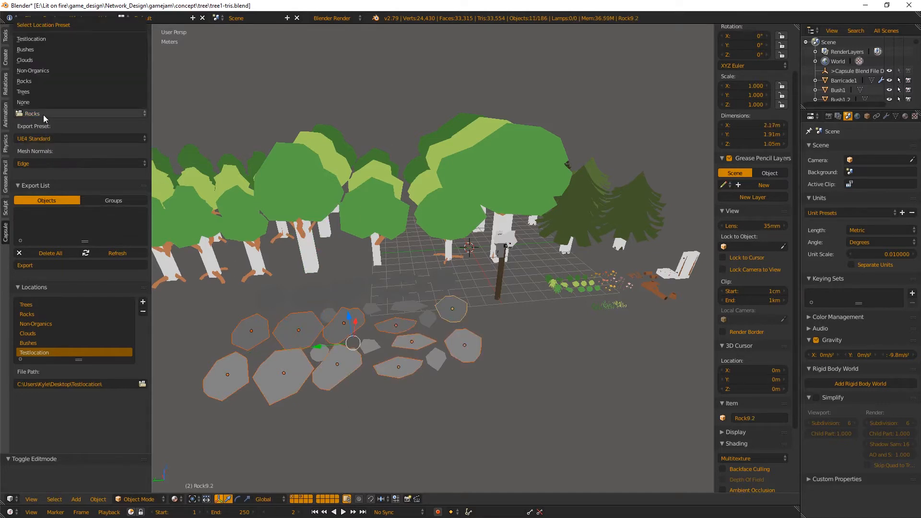
{"action": "left_click", "coordinate": [50, 39]}
{"action": "left_click", "coordinate": [73, 138]}
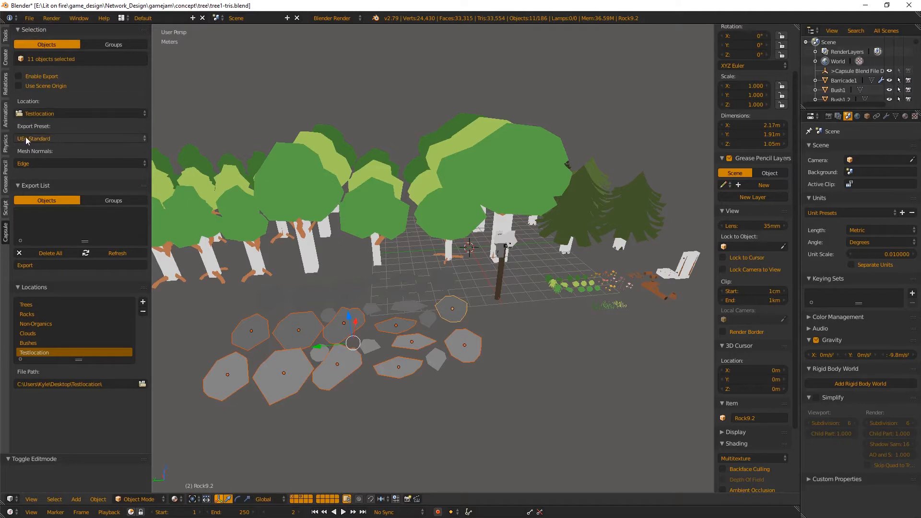
{"action": "left_click", "coordinate": [54, 116]}
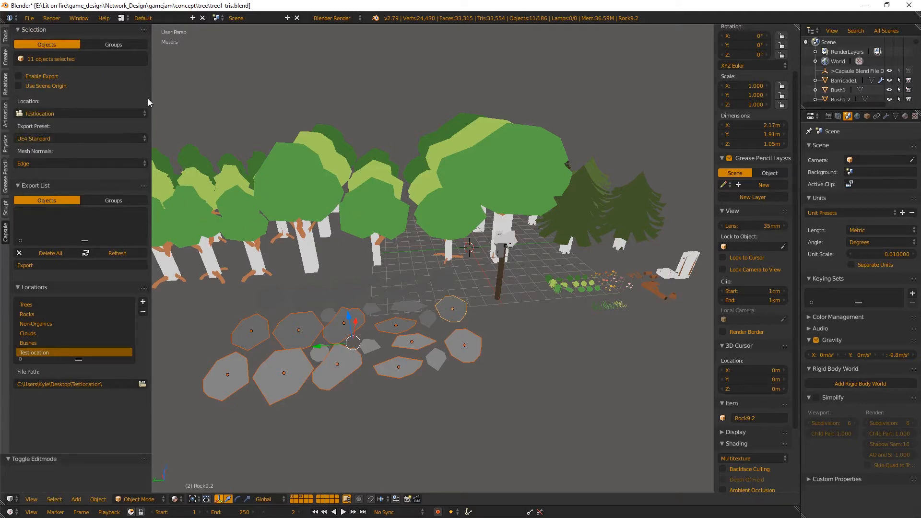
Step: Narrow the tool shelf slightly and choose Edge as the mesh normals type for the selected rocks
{"action": "left_click_drag", "start_coordinate": [150, 100], "coordinate": [140, 101]}
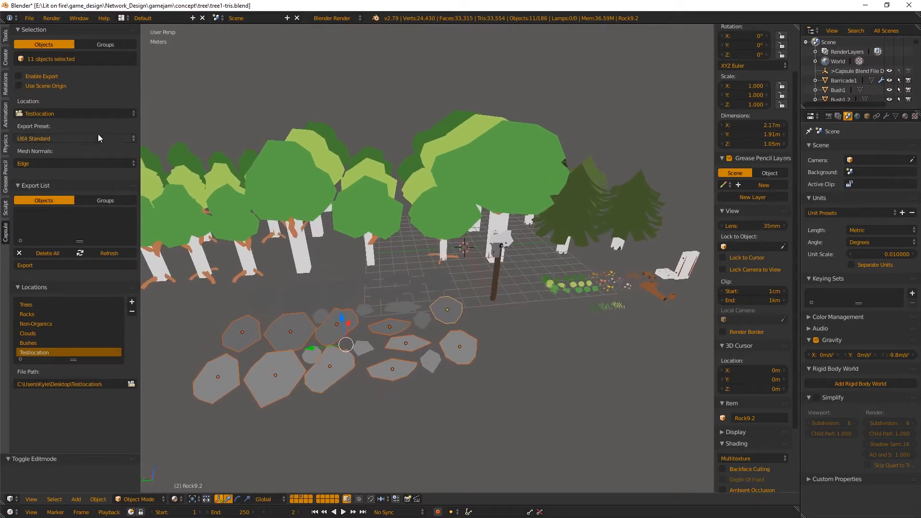
{"action": "left_click", "coordinate": [50, 164]}
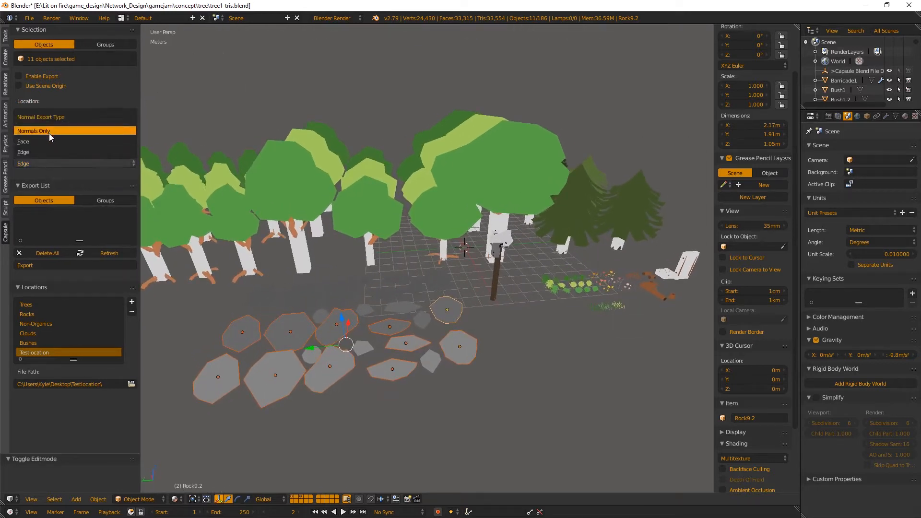
{"action": "left_click", "coordinate": [51, 153]}
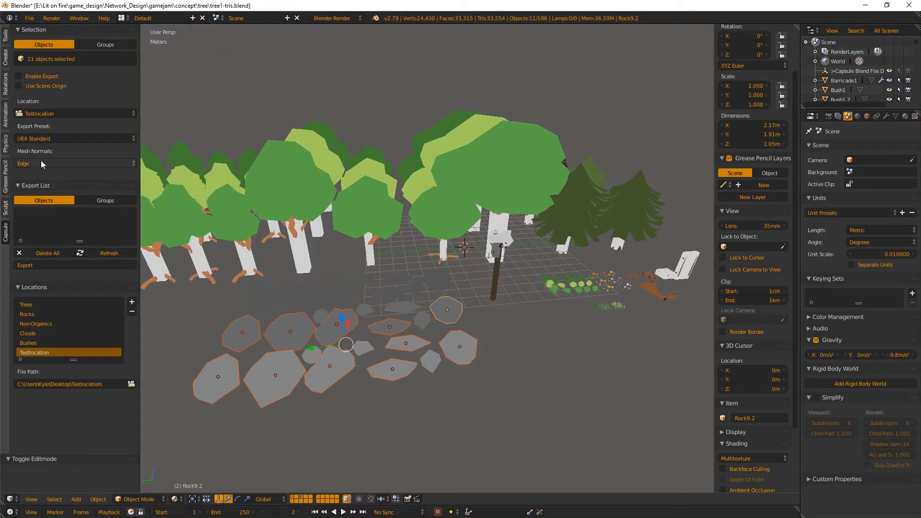
{"action": "left_click", "coordinate": [76, 164]}
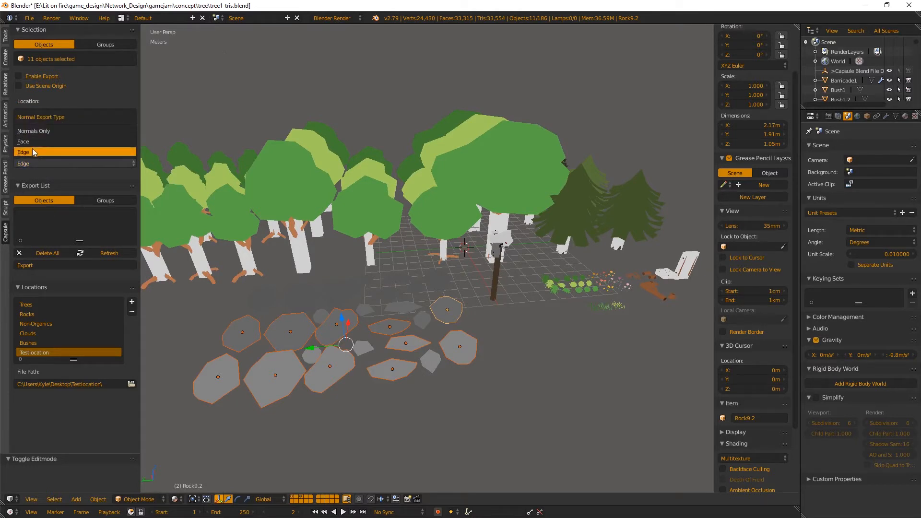
{"action": "left_click", "coordinate": [33, 150]}
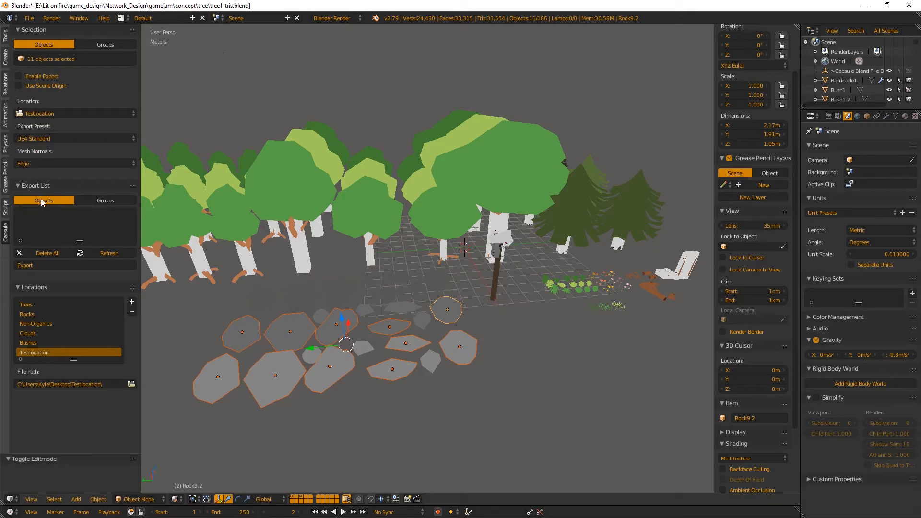
Step: Enable export for the selected rocks, leaving Use Scene Origin off, and export the Capsule object list
{"action": "left_click", "coordinate": [18, 76]}
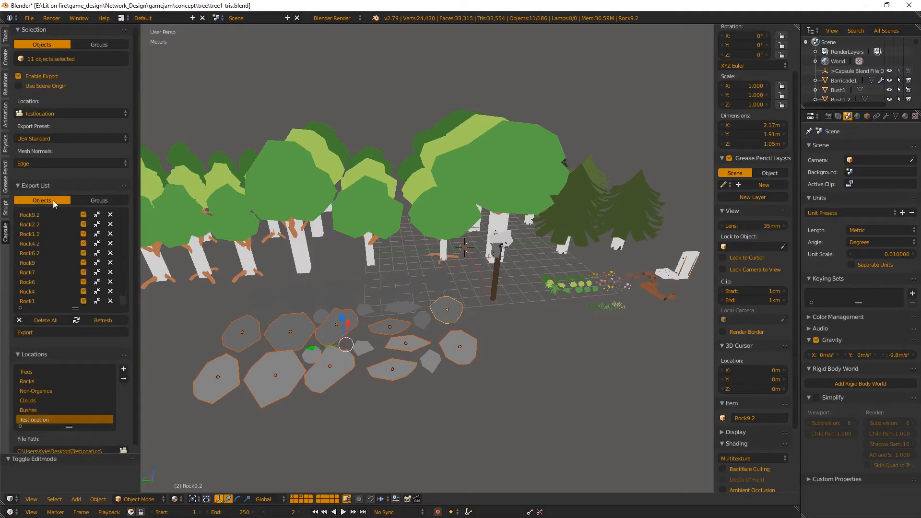
{"action": "scroll", "coordinate": [53, 249], "scroll_direction": "up", "scroll_amount": 1}
{"action": "scroll", "coordinate": [39, 291], "scroll_direction": "down", "scroll_amount": 1}
{"action": "left_click", "coordinate": [54, 86]}
{"action": "scroll", "coordinate": [59, 396], "scroll_direction": "down", "scroll_amount": 1}
{"action": "left_click", "coordinate": [30, 327]}
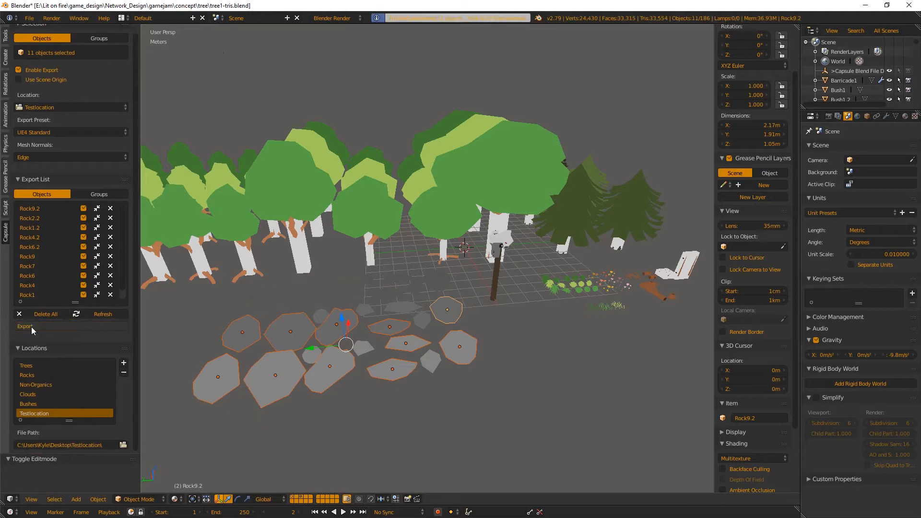
Step: Switch to File Explorer to check the exported rock FBX files in the Testlocation folder, and return to Blender
{"action": "key", "text": "alt+Tab"}
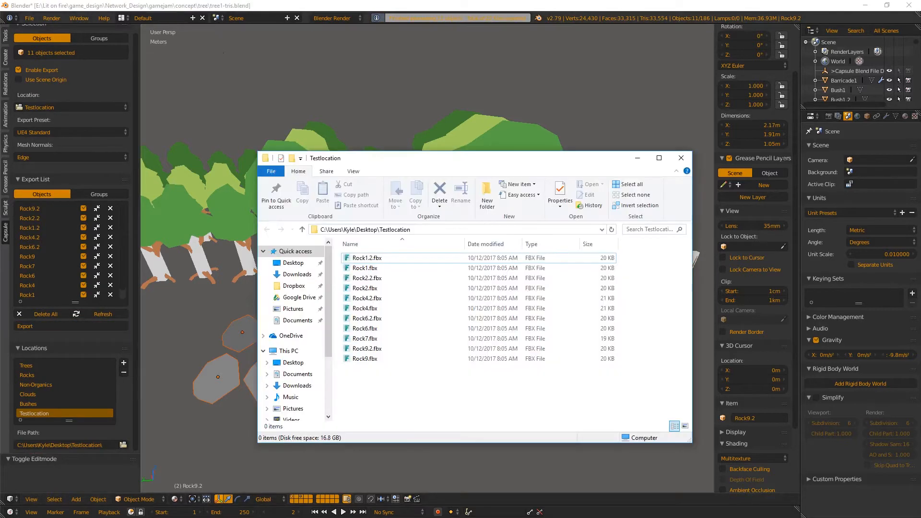
{"action": "left_click", "coordinate": [403, 261]}
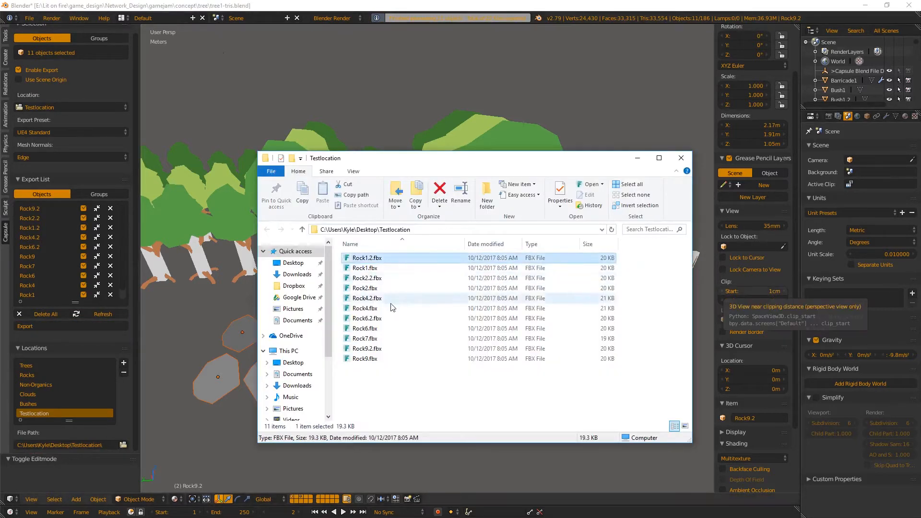
{"action": "left_click", "coordinate": [381, 358], "text": "shift"}
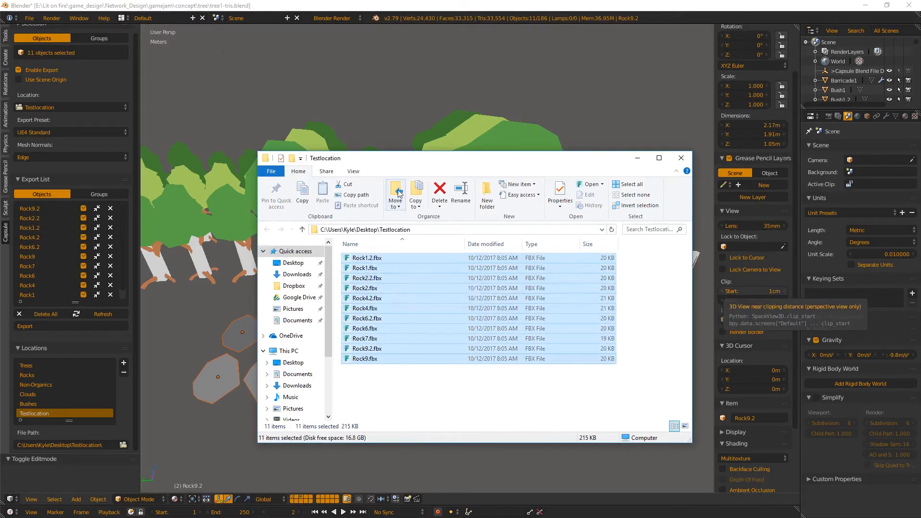
{"action": "key", "text": "alt+Tab"}
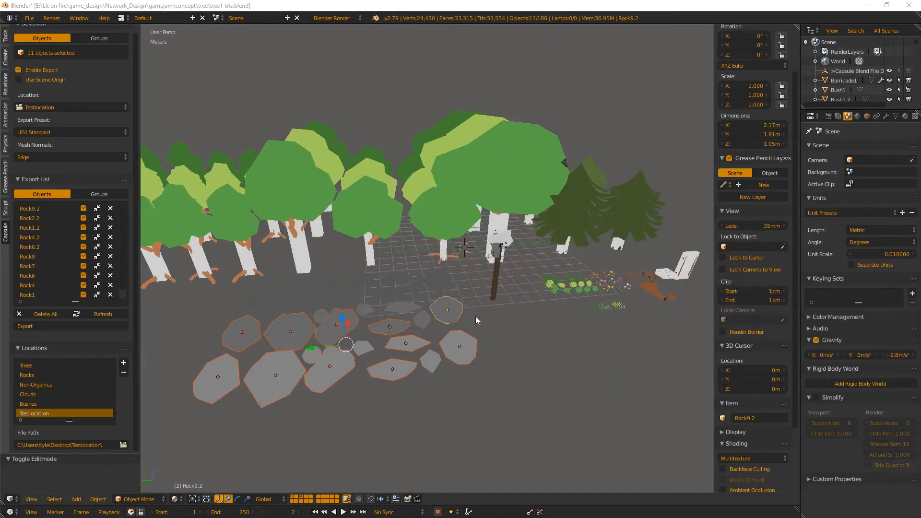
Step: Select the exported rocks one at a time to review each one's name and Capsule export settings
{"action": "right_click", "coordinate": [448, 310]}
{"action": "right_click", "coordinate": [458, 345]}
{"action": "right_click", "coordinate": [378, 374]}
{"action": "right_click", "coordinate": [392, 339]}
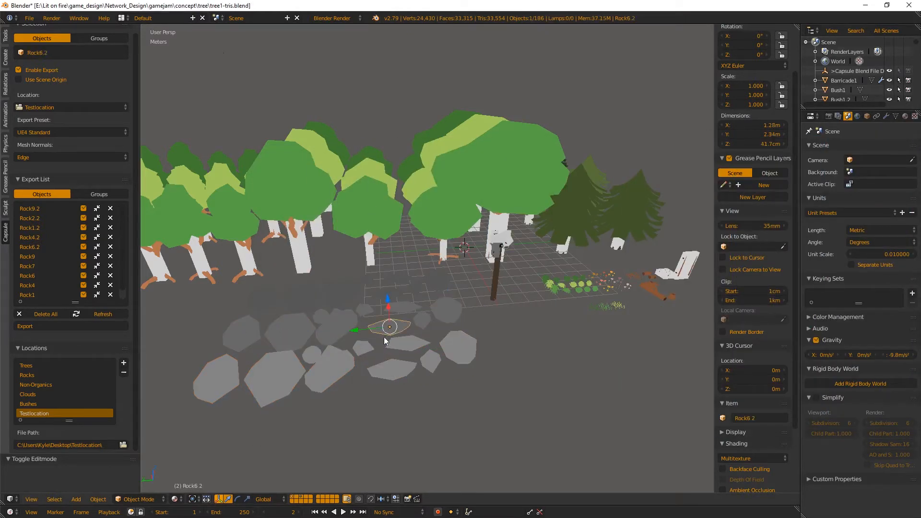
{"action": "right_click", "coordinate": [333, 355]}
{"action": "right_click", "coordinate": [285, 343]}
{"action": "right_click", "coordinate": [272, 379]}
{"action": "right_click", "coordinate": [216, 379]}
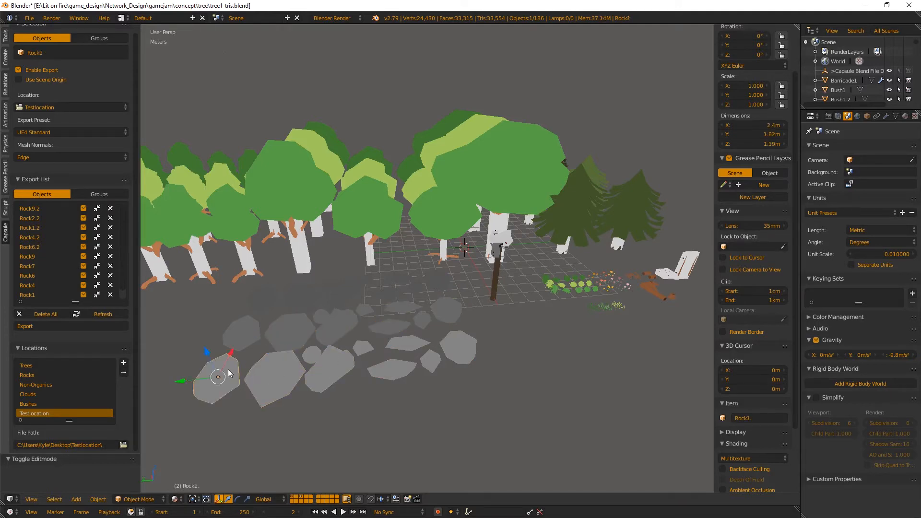
{"action": "right_click", "coordinate": [242, 331]}
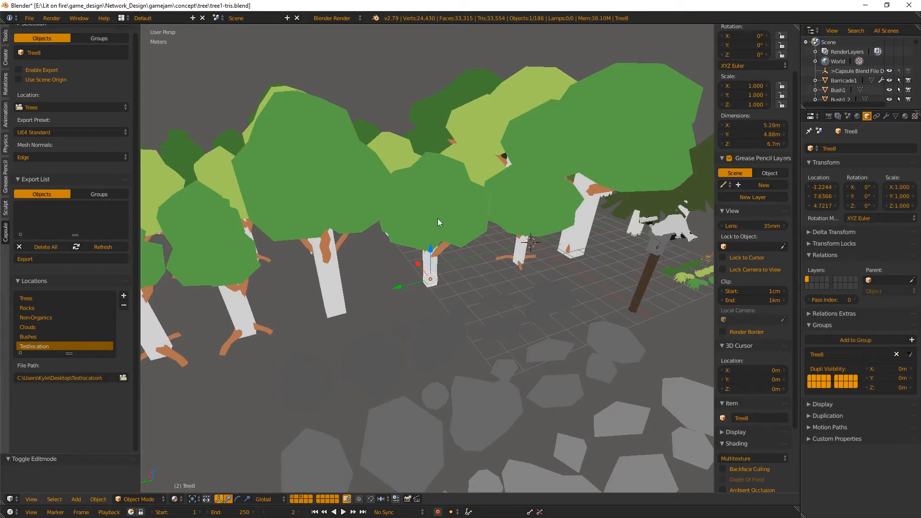
Step: Inspect Tree8 and its UCX_Tree8 collision mesh by selecting each around the trunk, ending on Tree8
{"action": "scroll", "coordinate": [436, 266], "scroll_direction": "up", "scroll_amount": 2}
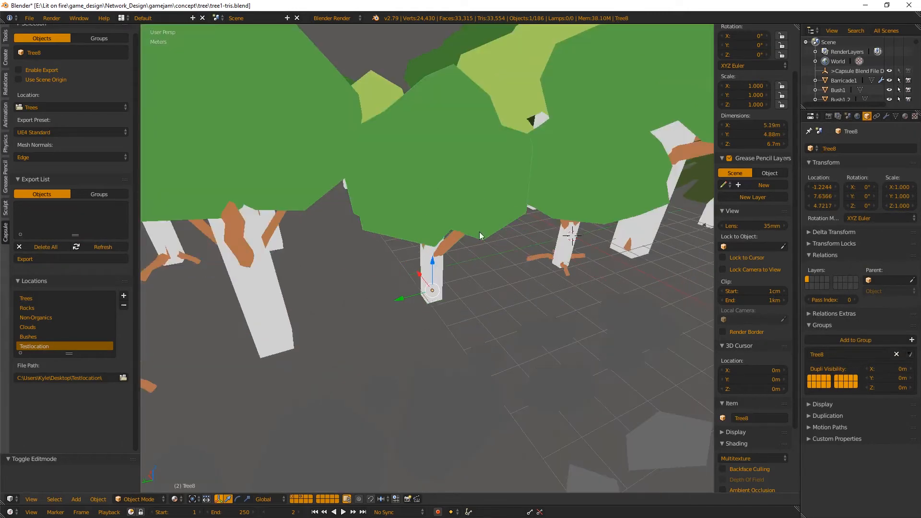
{"action": "middle_click_drag", "start_coordinate": [476, 217], "coordinate": [472, 213]}
{"action": "right_click", "coordinate": [424, 155]}
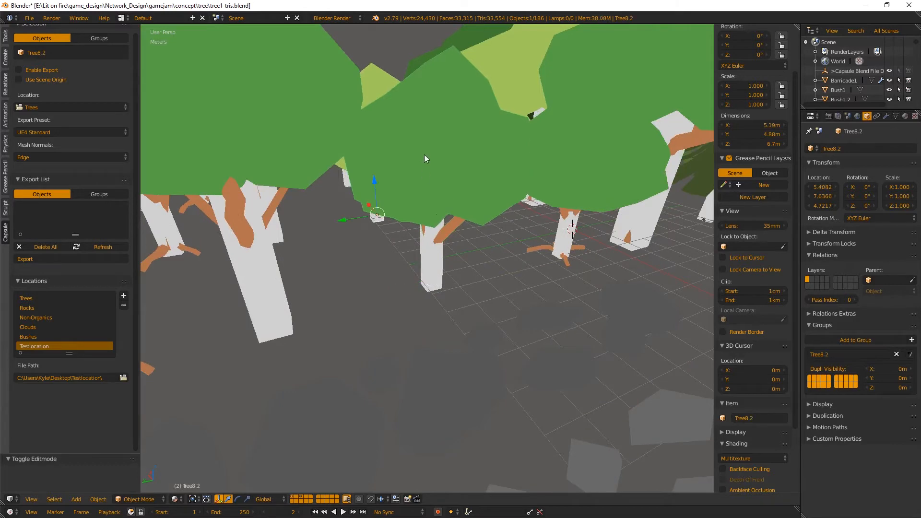
{"action": "right_click", "coordinate": [434, 261]}
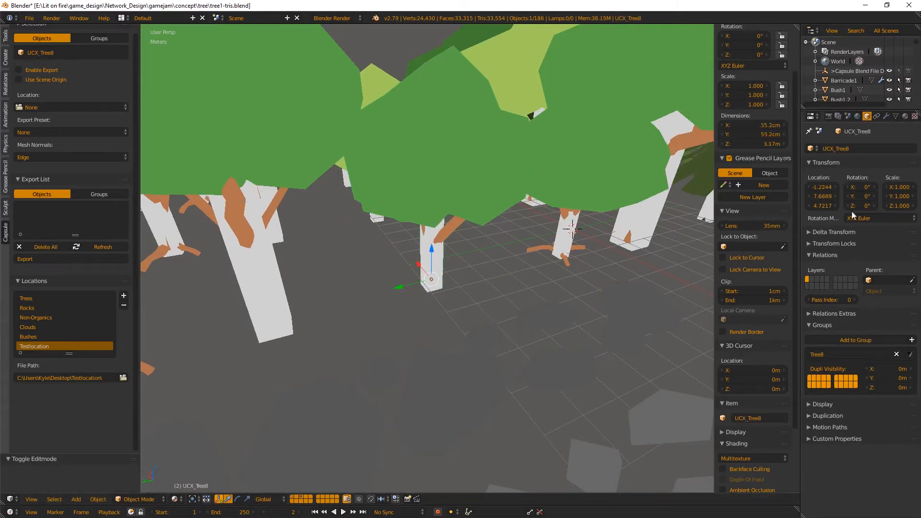
{"action": "right_click", "coordinate": [441, 252]}
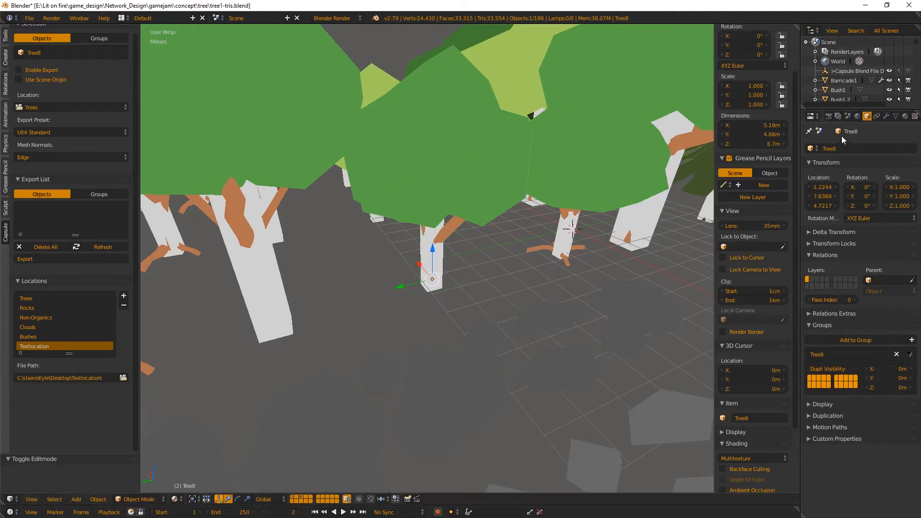
Step: Examine Tree8's object name, the list of available groups and its group name, and compare them with the UCX_Tree8 collision mesh
{"action": "left_click", "coordinate": [868, 116]}
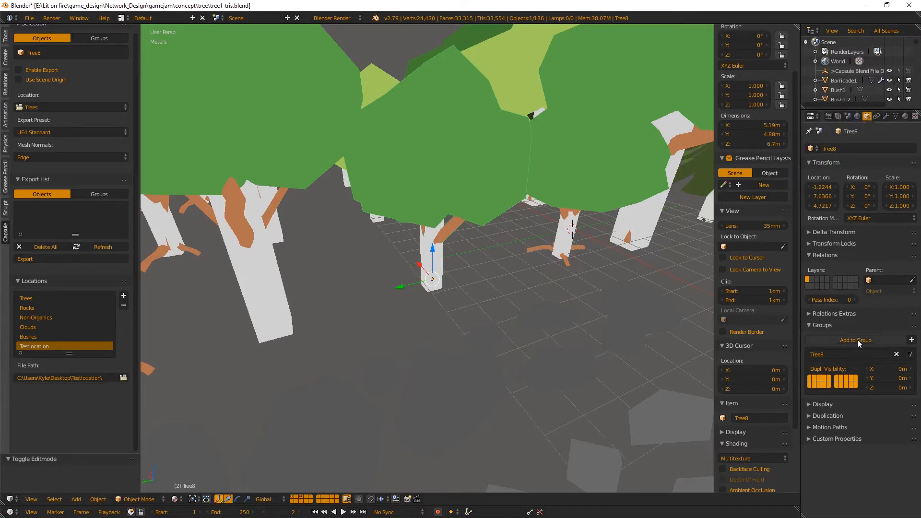
{"action": "left_click", "coordinate": [873, 341]}
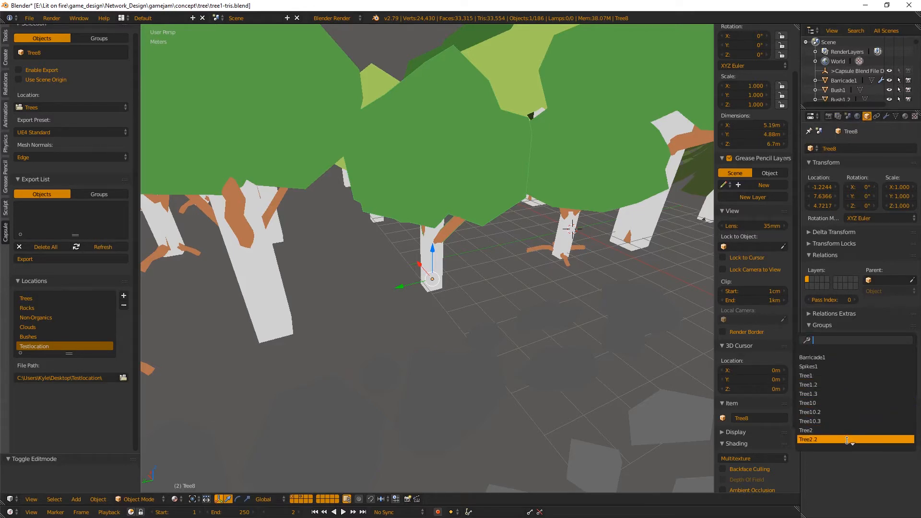
{"action": "left_click", "coordinate": [864, 325]}
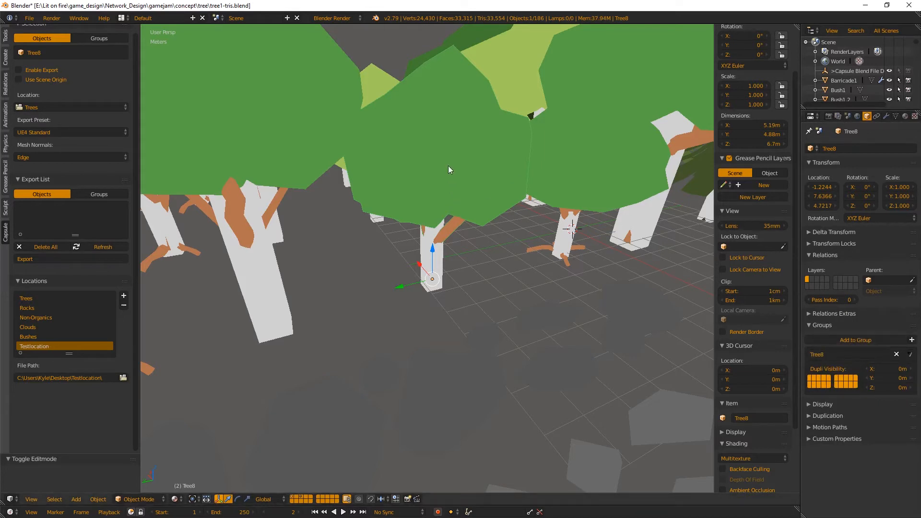
{"action": "left_click", "coordinate": [843, 148]}
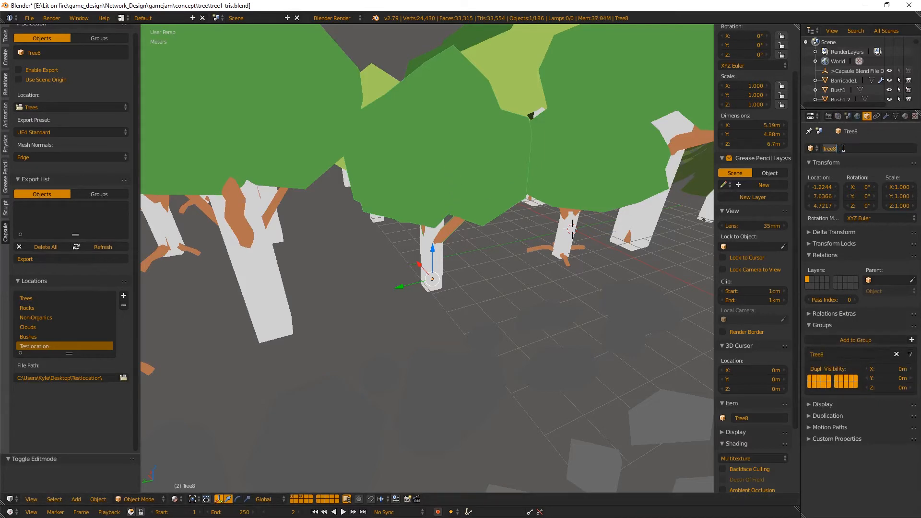
{"action": "left_click", "coordinate": [854, 357]}
{"action": "left_click", "coordinate": [844, 354]}
{"action": "right_click", "coordinate": [427, 259]}
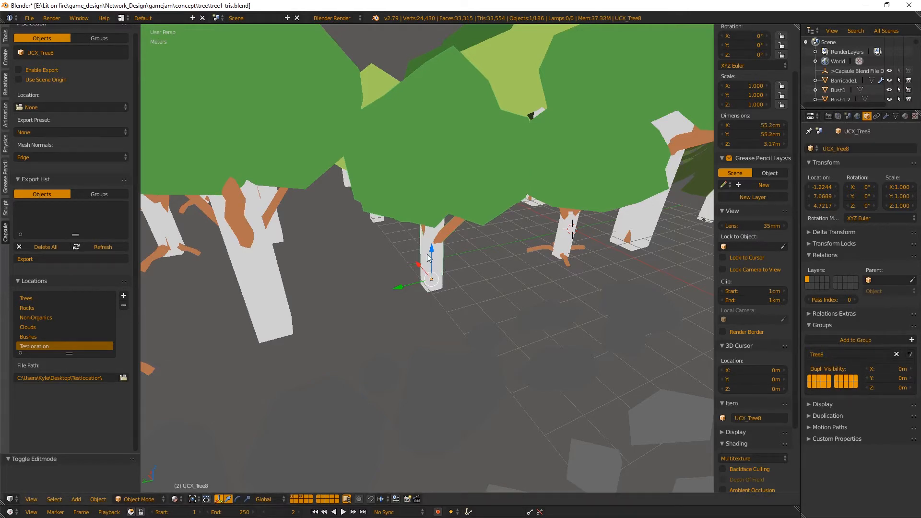
Step: Try adding a number to the end of the UCX_Tree8 collision mesh's name, and remove it again
{"action": "left_click", "coordinate": [855, 147]}
{"action": "left_click_drag", "start_coordinate": [859, 147], "coordinate": [837, 149]}
{"action": "left_click", "coordinate": [834, 148]}
{"action": "left_click", "coordinate": [838, 148]}
{"action": "left_click", "coordinate": [852, 147]}
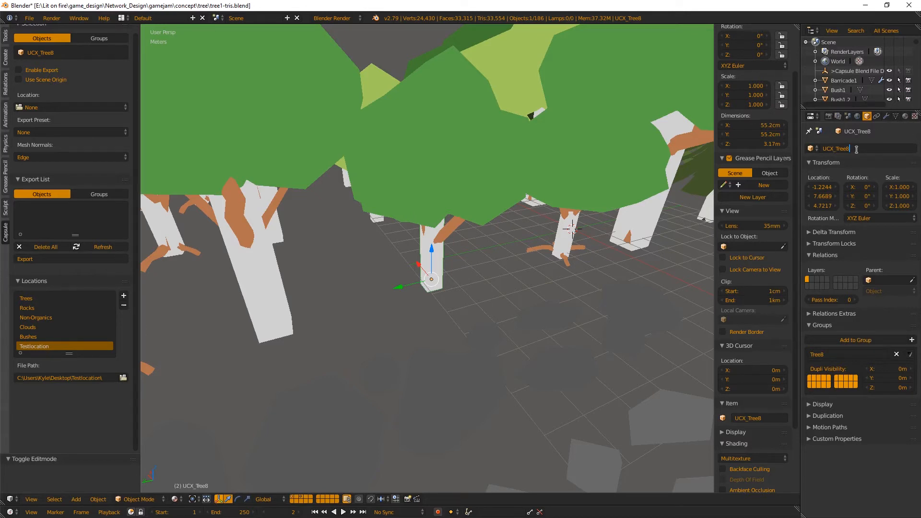
{"action": "type", "text": "0"}
{"action": "key", "text": "BackSpace"}
{"action": "key", "text": "BackSpace"}
{"action": "key", "text": "Return"}
{"action": "left_click", "coordinate": [825, 355]}
Step: Select Tree8 and its collision mesh in turn, and bring up the Capsule group export settings for Tree8
{"action": "right_click", "coordinate": [446, 174]}
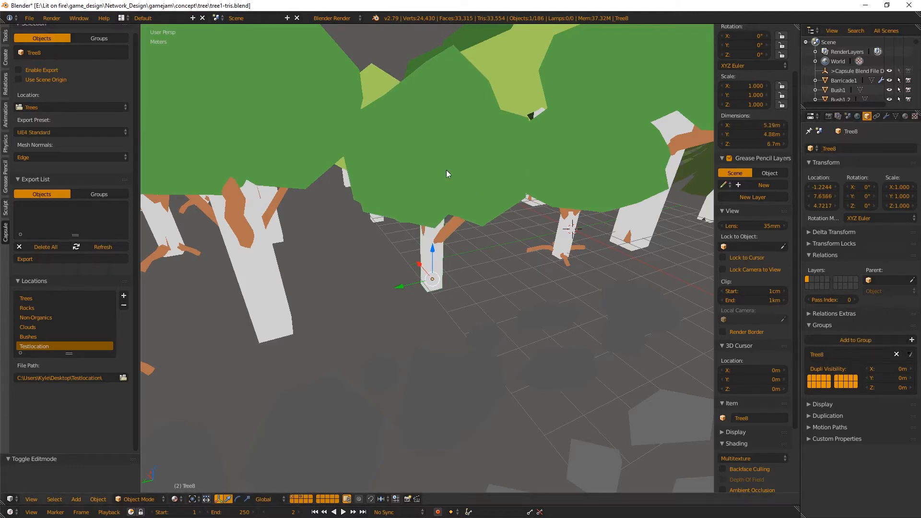
{"action": "right_click", "coordinate": [429, 266]}
{"action": "right_click", "coordinate": [444, 266]}
{"action": "left_click", "coordinate": [116, 44]}
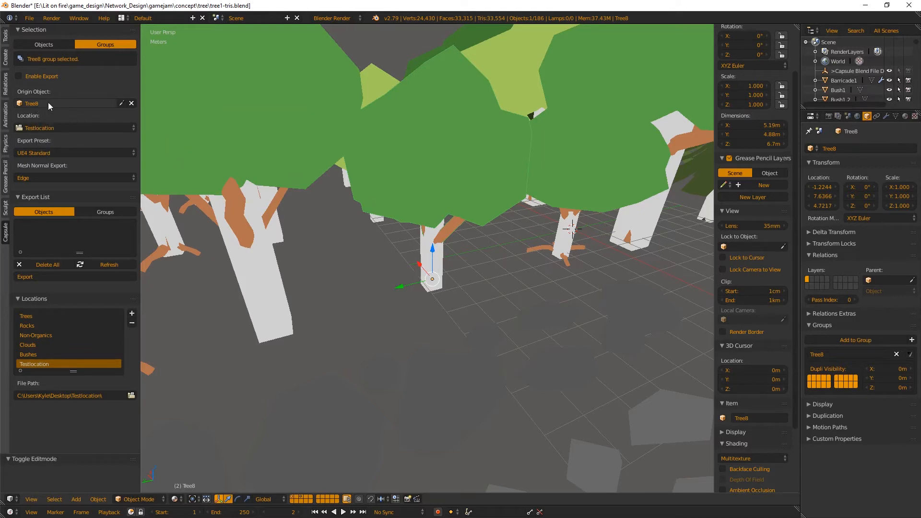
{"action": "left_click", "coordinate": [435, 174]}
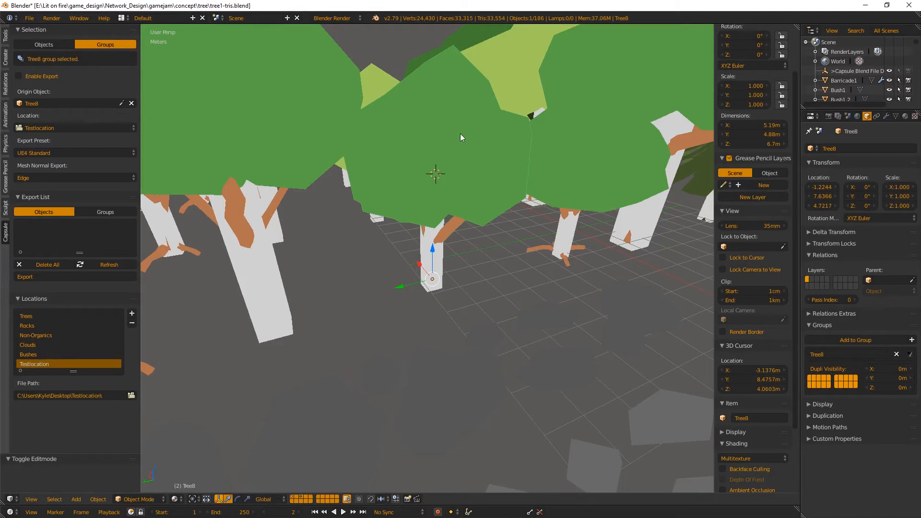
Step: Review the Tree8 group's origin object, export location and preset options, and keep its mesh normal export on Edge
{"action": "left_click", "coordinate": [121, 104]}
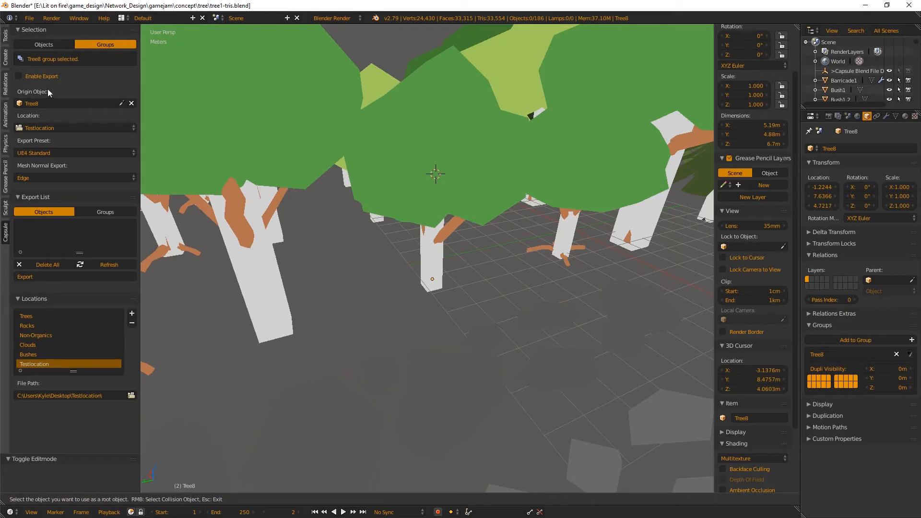
{"action": "left_click", "coordinate": [62, 128]}
{"action": "left_click", "coordinate": [55, 153]}
{"action": "left_click", "coordinate": [42, 127]}
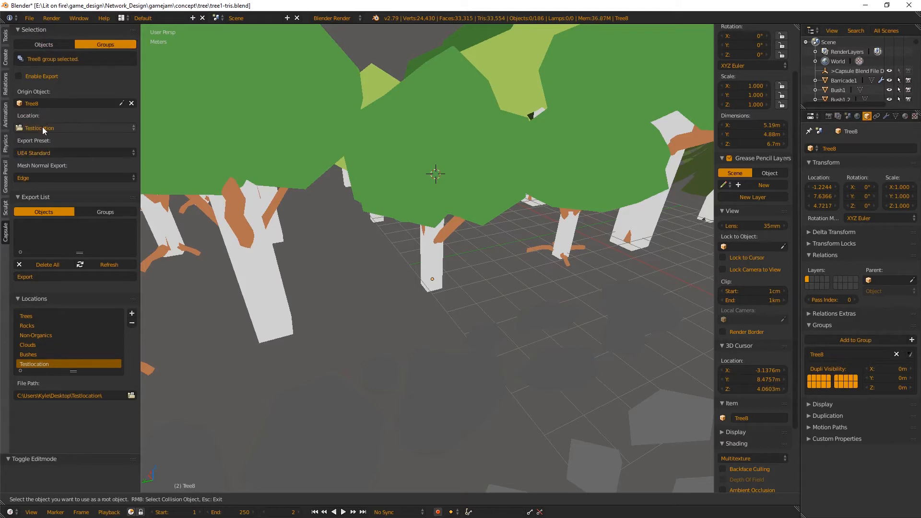
{"action": "left_click", "coordinate": [44, 177]}
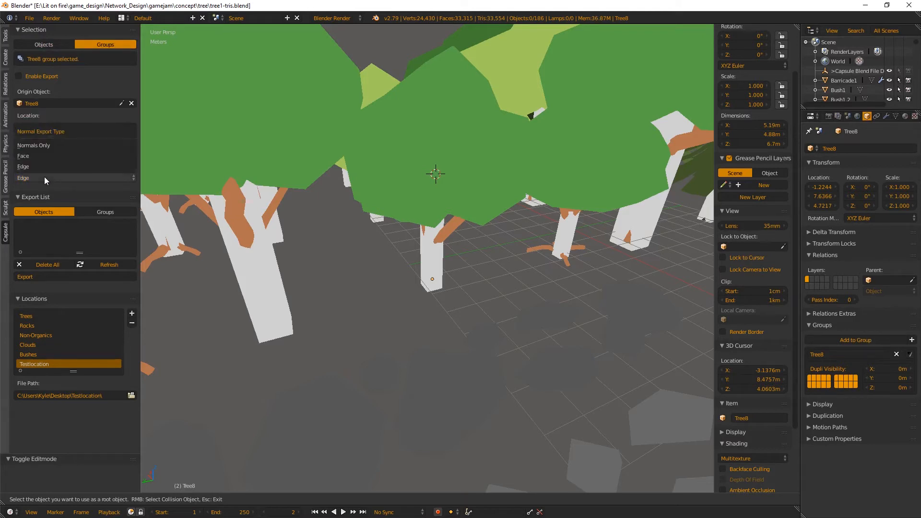
{"action": "left_click", "coordinate": [37, 166]}
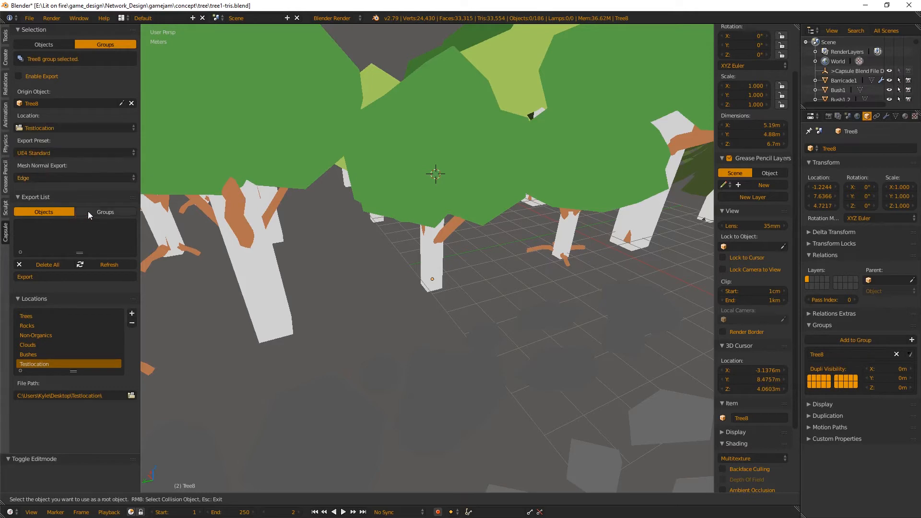
Step: Enable export for the Tree8 group, export it from the group export list, and check Tree8.fbx in the Testlocation folder
{"action": "left_click", "coordinate": [88, 211]}
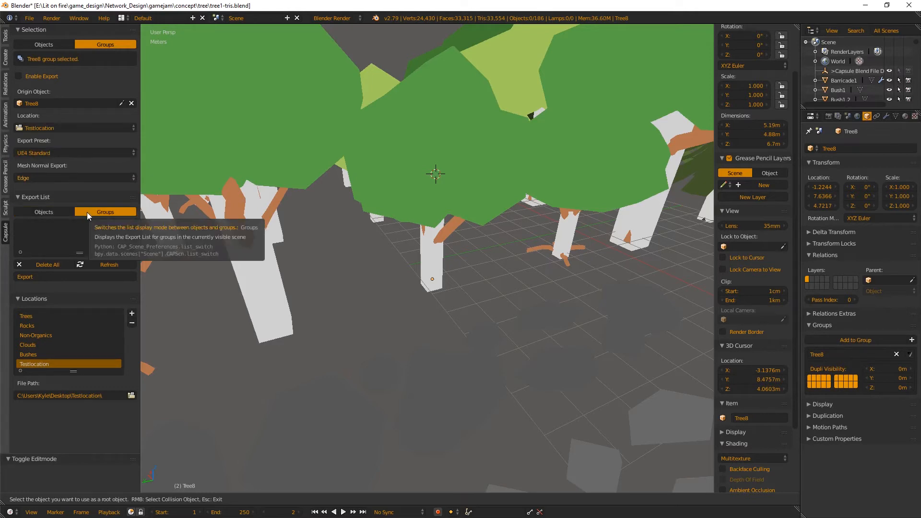
{"action": "left_click", "coordinate": [18, 76]}
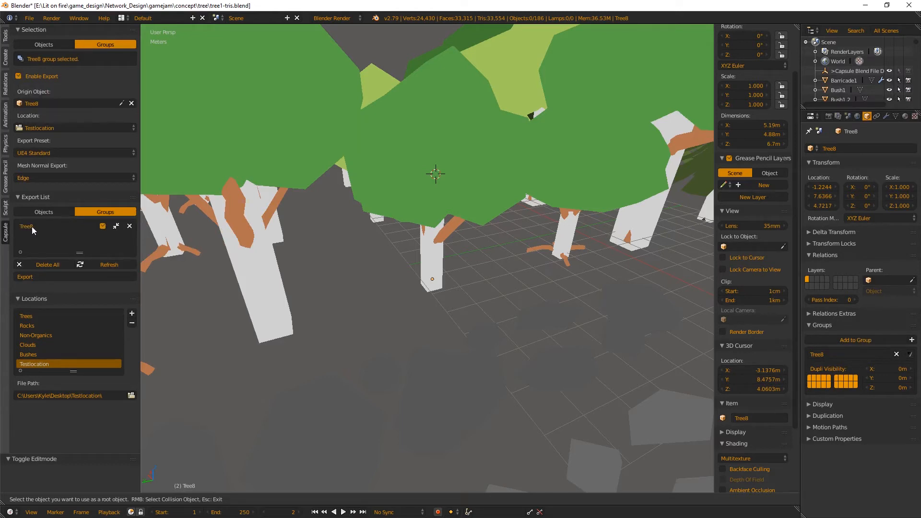
{"action": "left_click", "coordinate": [36, 277]}
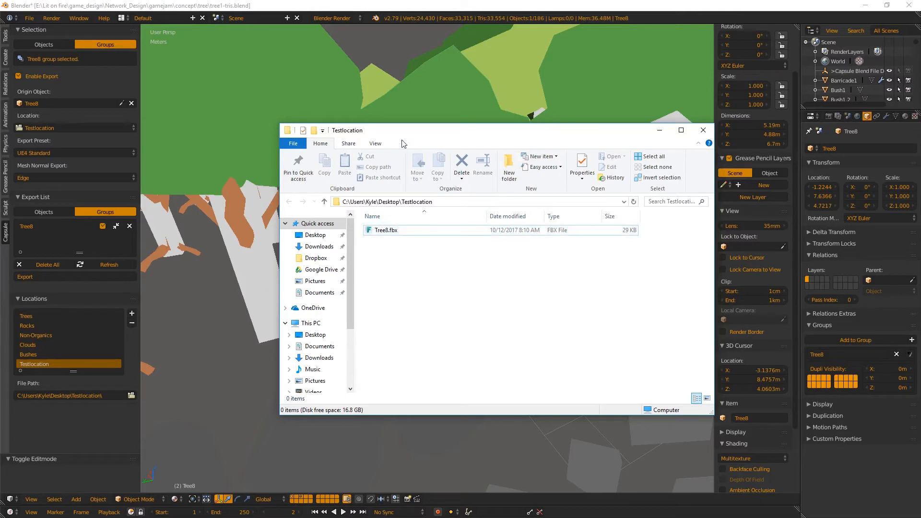
{"action": "left_click_drag", "start_coordinate": [404, 133], "coordinate": [409, 302]}
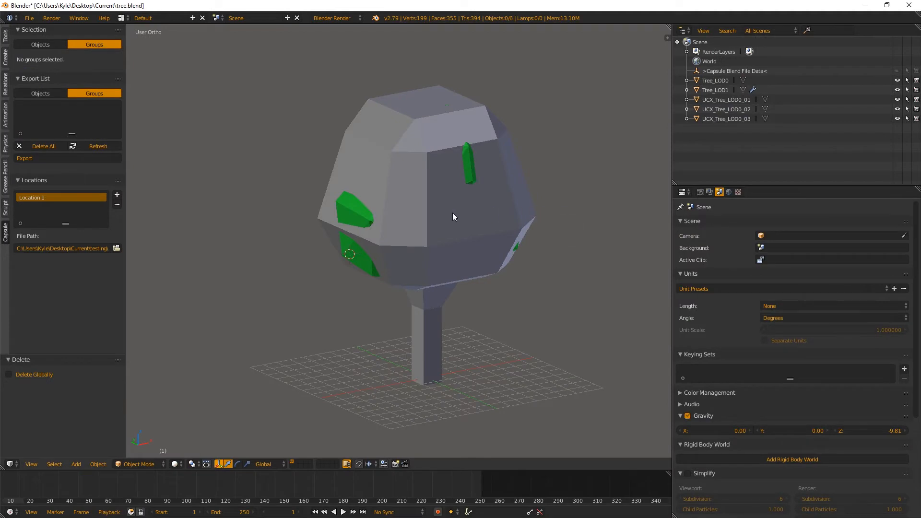
Step: In tree.blend, inspect the UCX_Tree_LOD0 collision meshes and the tree's LOD objects by selecting them in turn, ending on Tree_LOD1
{"action": "middle_click_drag", "start_coordinate": [405, 206], "coordinate": [444, 241]}
{"action": "scroll", "coordinate": [428, 261], "scroll_direction": "down", "scroll_amount": 1}
{"action": "scroll", "coordinate": [428, 262], "scroll_direction": "down", "scroll_amount": 3}
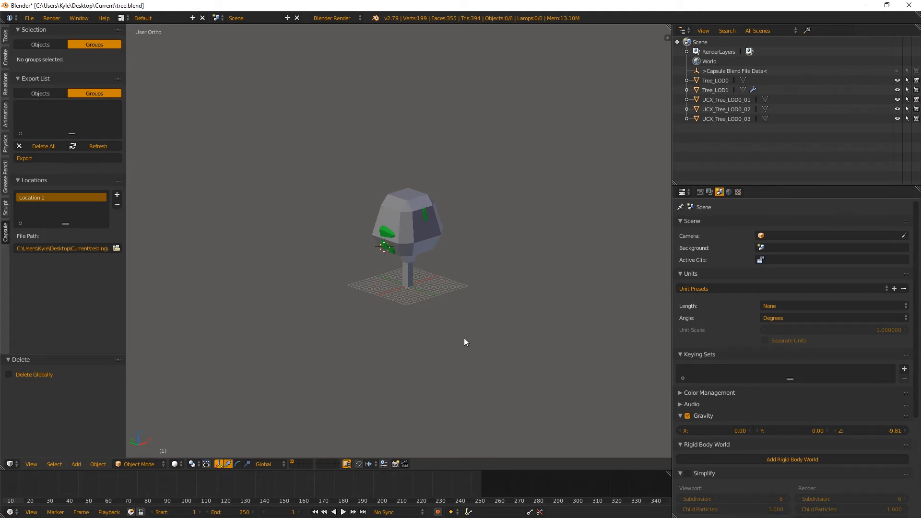
{"action": "right_click", "coordinate": [417, 229]}
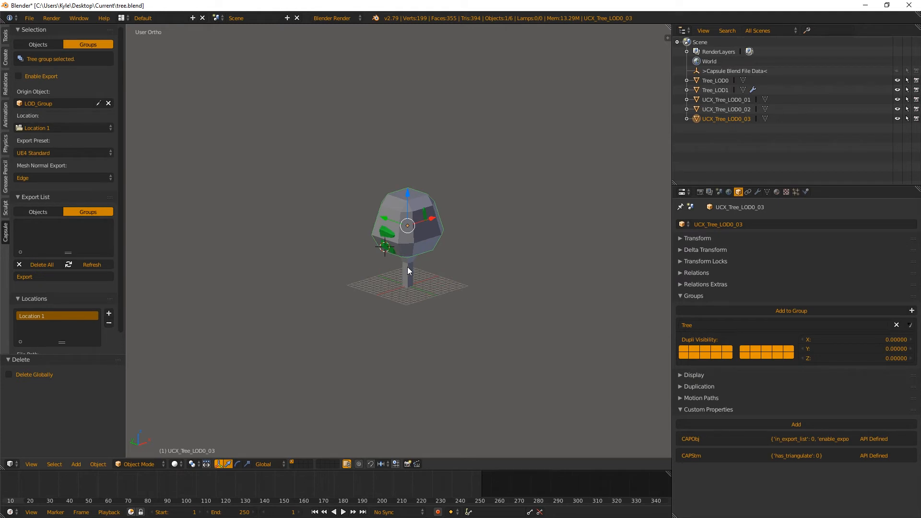
{"action": "scroll", "coordinate": [408, 266], "scroll_direction": "up", "scroll_amount": 4}
{"action": "right_click", "coordinate": [413, 240], "text": "shift"}
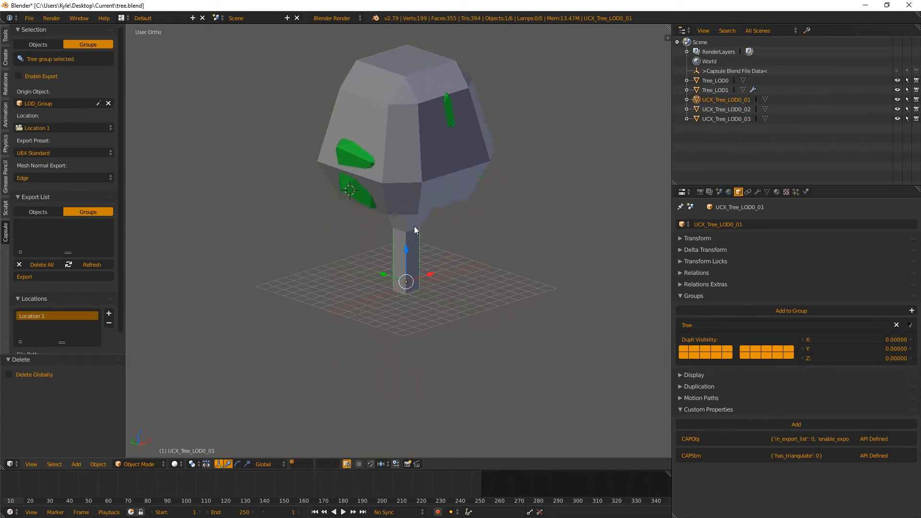
{"action": "right_click", "coordinate": [421, 226], "text": "shift"}
{"action": "left_click", "coordinate": [715, 81]}
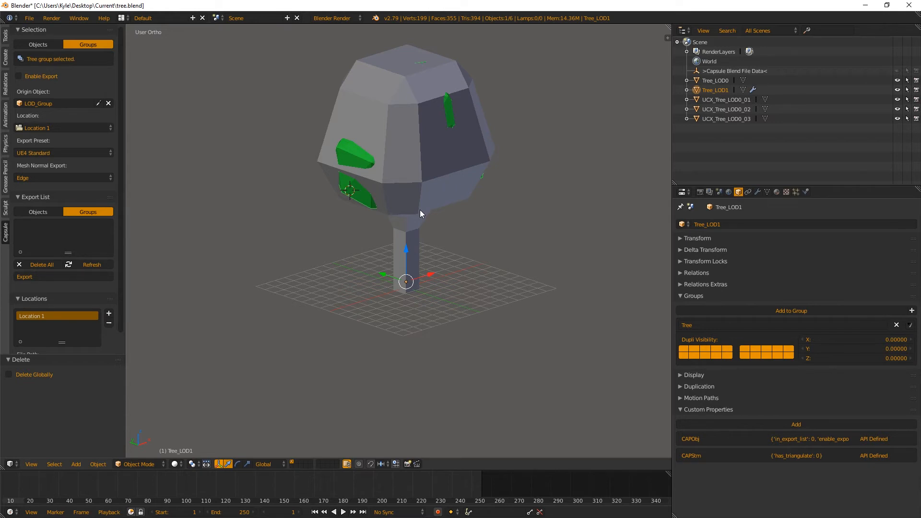
Step: Switch to File Explorer and go to C:\Program Files (x86)\Blender\2.79\2.79\scripts\addons
{"action": "key", "text": "alt+Tab"}
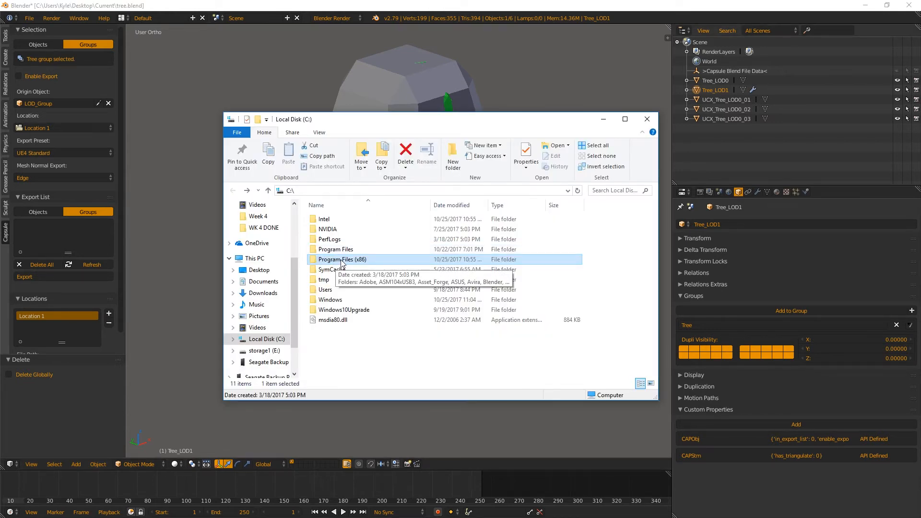
{"action": "double_click", "coordinate": [342, 259]}
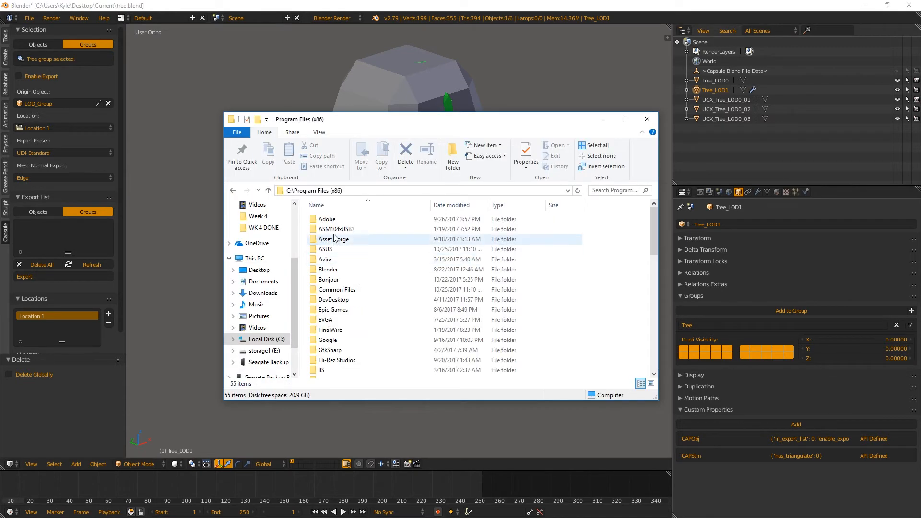
{"action": "double_click", "coordinate": [336, 269]}
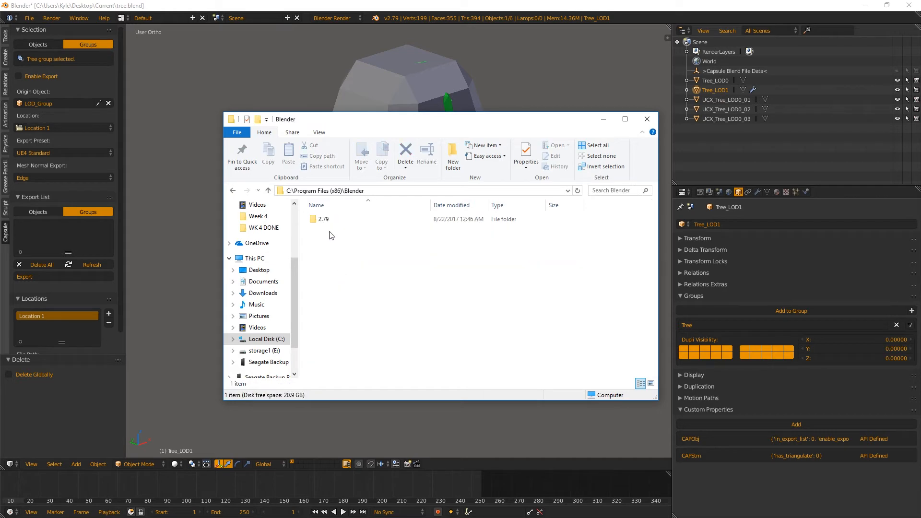
{"action": "double_click", "coordinate": [329, 222]}
{"action": "double_click", "coordinate": [329, 222]}
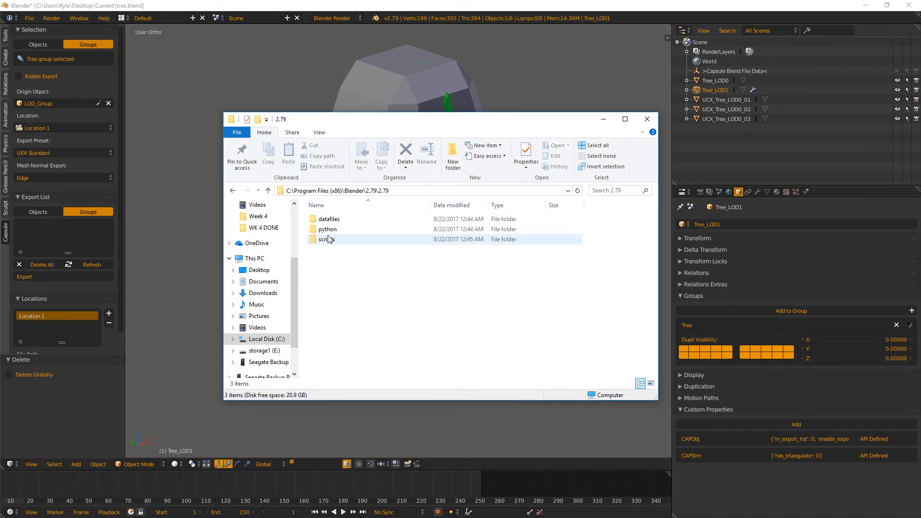
{"action": "double_click", "coordinate": [328, 240]}
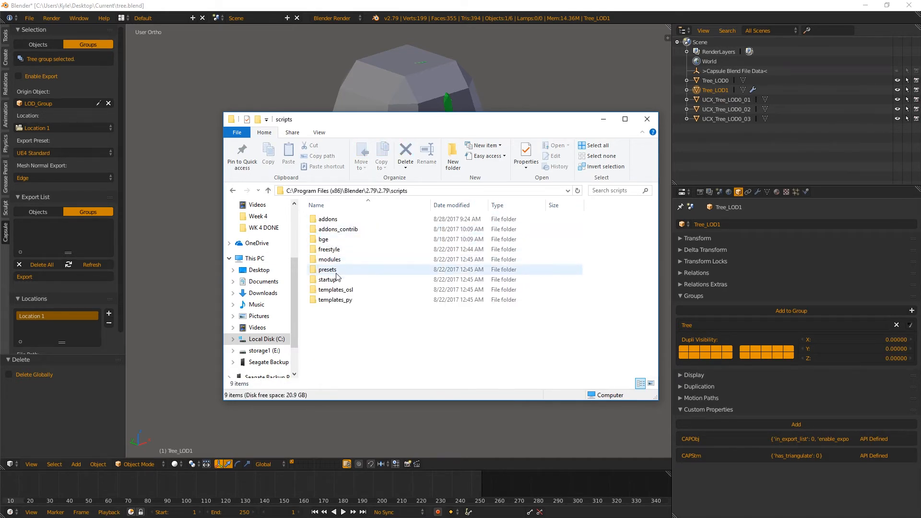
{"action": "double_click", "coordinate": [328, 219]}
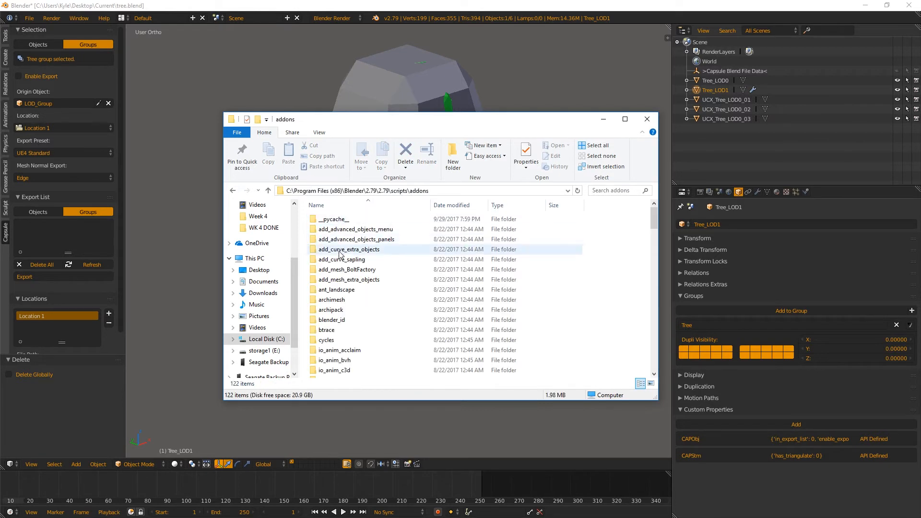
Step: Find the io_scene_fbx folder among the add-ons and open its export_fbx_bin.py script in Atom
{"action": "scroll", "coordinate": [337, 297], "scroll_direction": "down", "scroll_amount": 5}
{"action": "scroll", "coordinate": [336, 299], "scroll_direction": "down", "scroll_amount": 3}
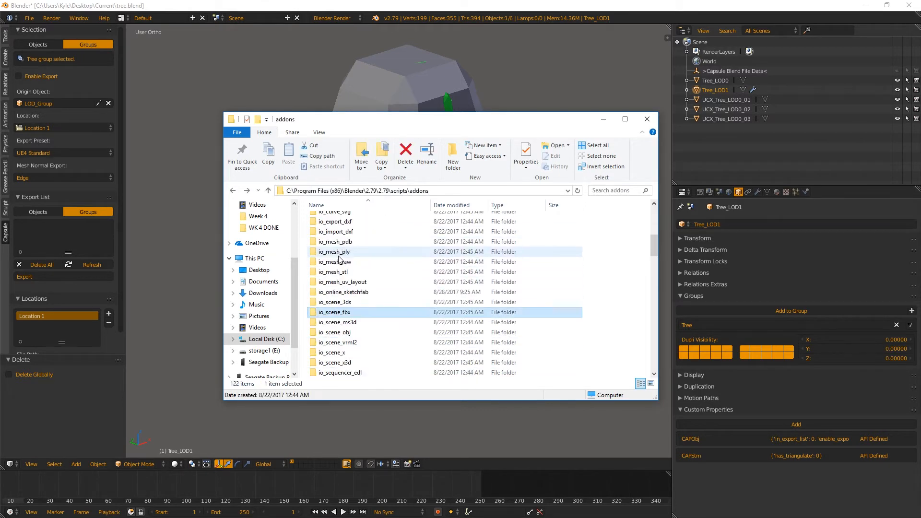
{"action": "scroll", "coordinate": [349, 277], "scroll_direction": "up", "scroll_amount": 1}
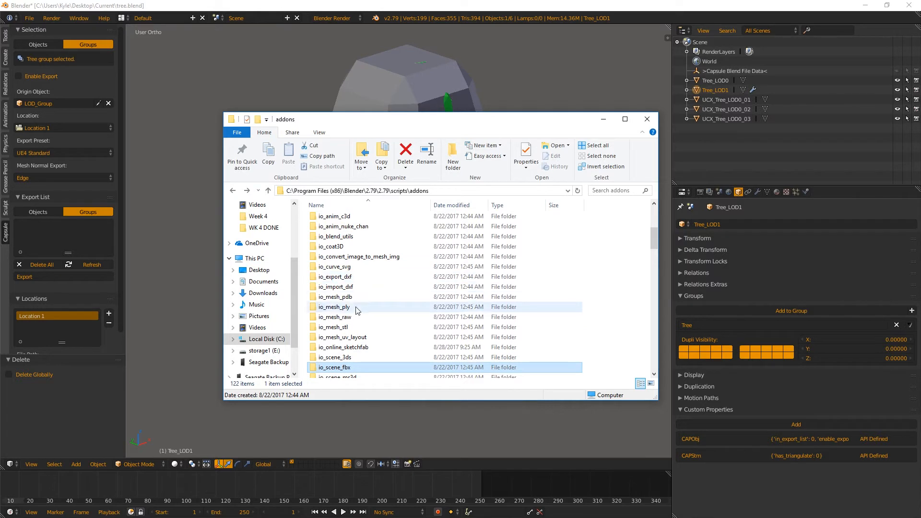
{"action": "scroll", "coordinate": [342, 329], "scroll_direction": "down", "scroll_amount": 1}
{"action": "double_click", "coordinate": [340, 313]}
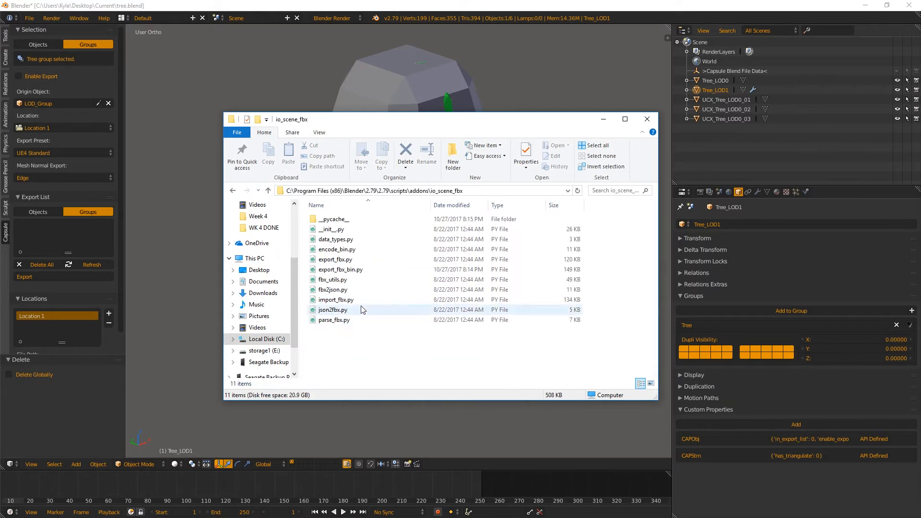
{"action": "double_click", "coordinate": [346, 272]}
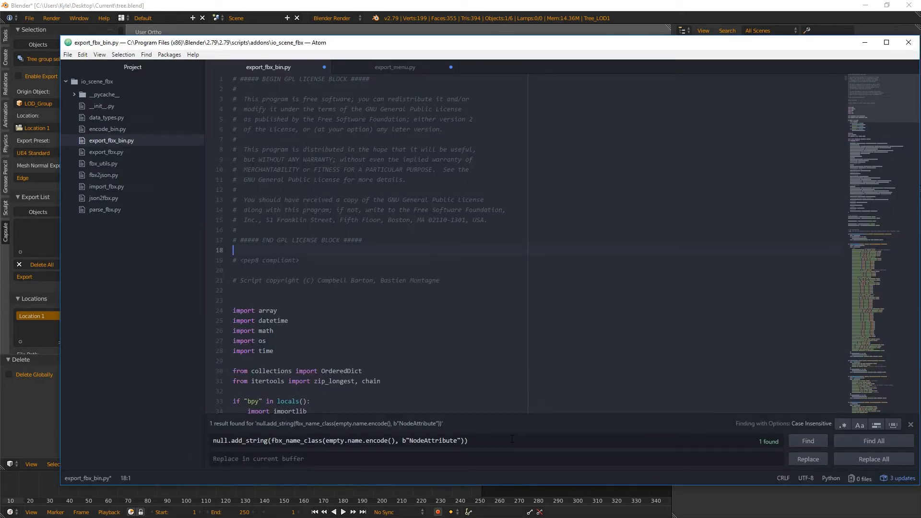
Step: Find the null.add_string NodeAttribute line in fbx_data_empty_elements and comment out the null.add_string(b"Null") line directly below it
{"action": "left_click", "coordinate": [809, 441]}
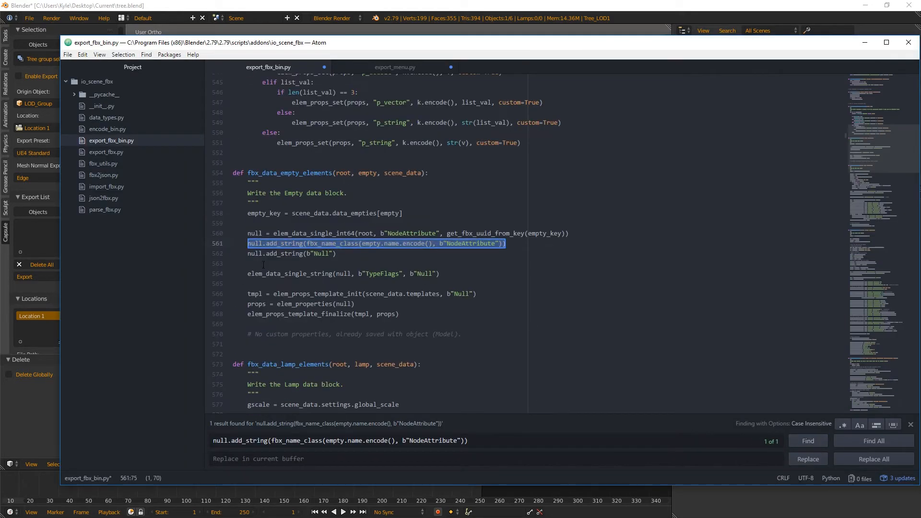
{"action": "key", "text": "Home"}
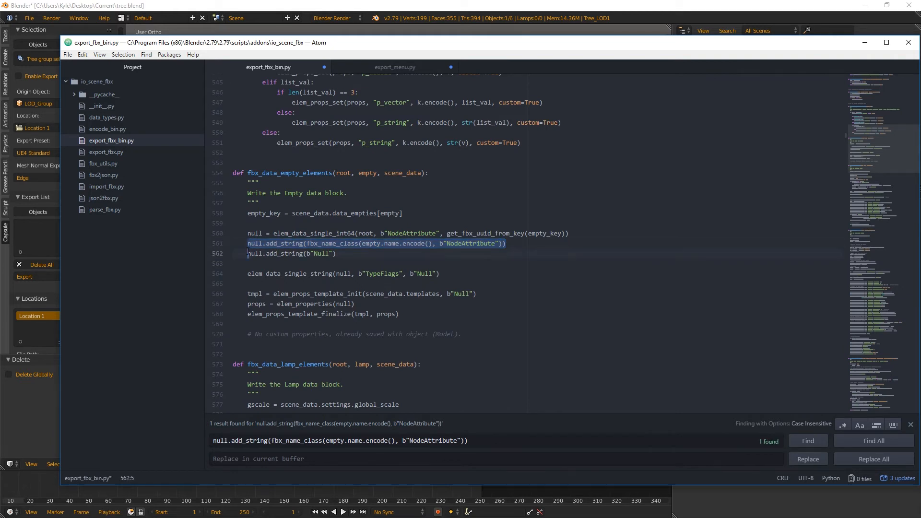
{"action": "key", "text": "Down"}
{"action": "key", "text": "ctrl+slash"}
Step: Below the commented line, insert code defaulting fbx_element_type to b"Null", overriding it from the empty's 'fbx_type' property and passing it to null.add_string; close Atom
{"action": "key", "text": "End"}
{"action": "key", "text": "Return"}
{"action": "key", "text": "Return"}
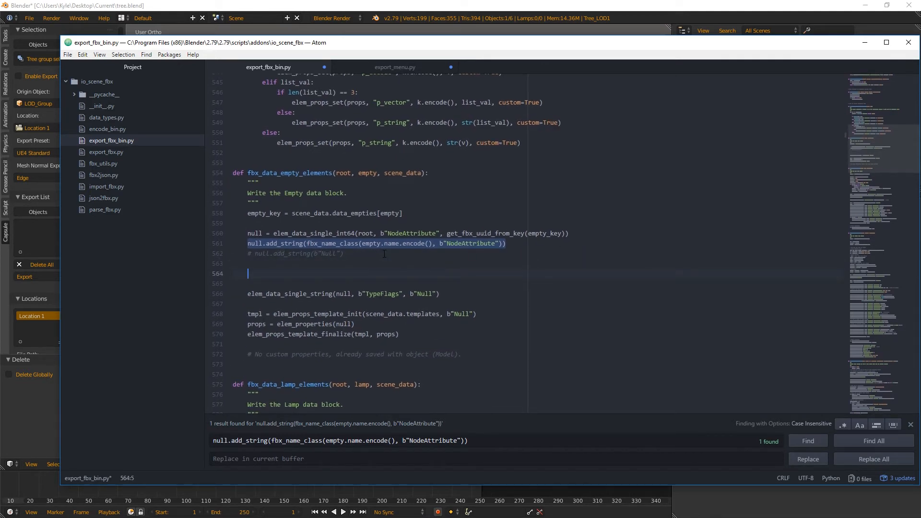
{"action": "type", "text": "fbx_element_type = b\"Null\"     for key, value in empty.bdata.items():         if key == 'fbx_type':             fbx_element_type = value.encode()             break     null.add_string(fbx_element_type)"}
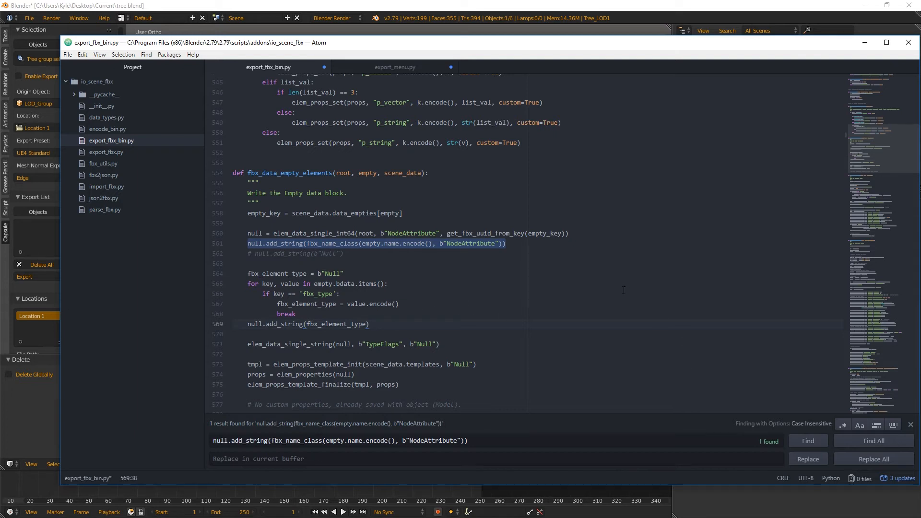
{"action": "left_click", "coordinate": [908, 42]}
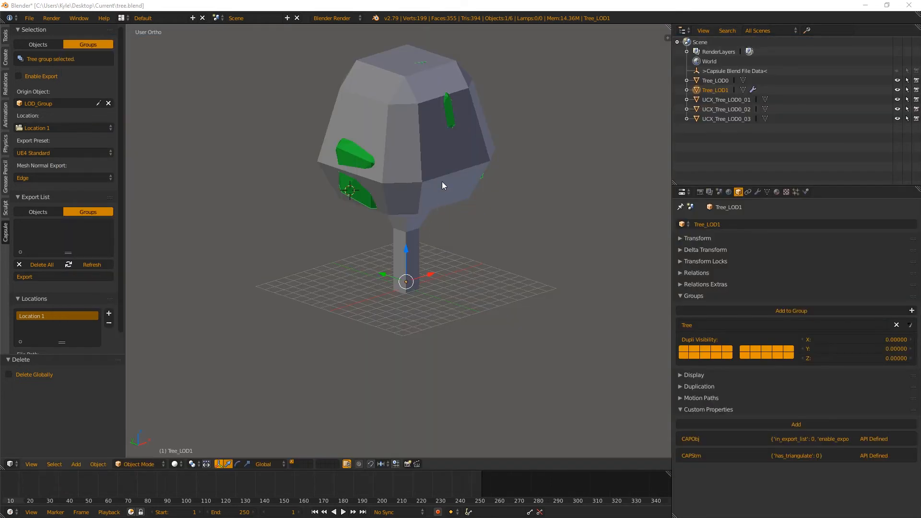
Step: Back in Blender, reframe the tree model and save tree.blend over the existing file
{"action": "middle_click_drag", "start_coordinate": [442, 181], "coordinate": [442, 229]}
{"action": "middle_click_drag", "start_coordinate": [447, 96], "coordinate": [482, 244], "text": "shift"}
{"action": "key", "text": "ctrl+s"}
{"action": "left_click", "coordinate": [475, 263]}
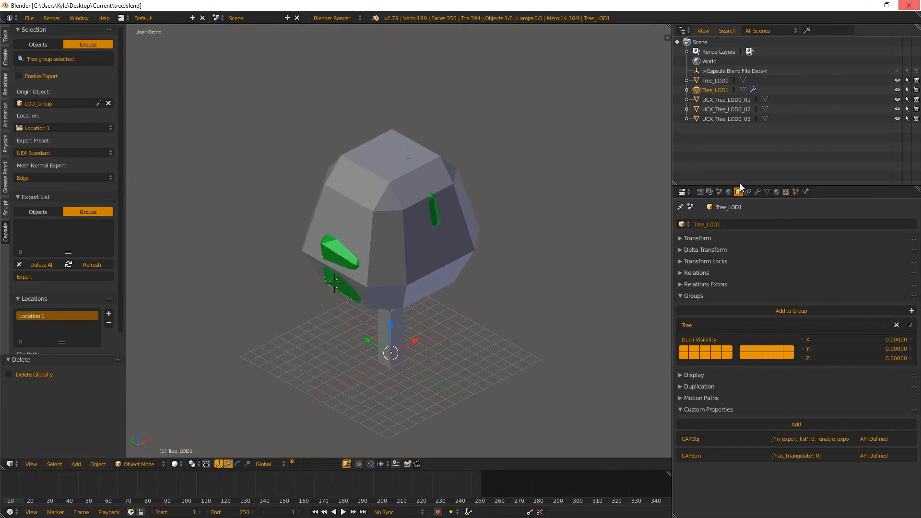
Step: Open the user preferences and go to the export options of Capsule's UE4 Standard file preset
{"action": "middle_click_drag", "start_coordinate": [433, 236], "coordinate": [355, 192]}
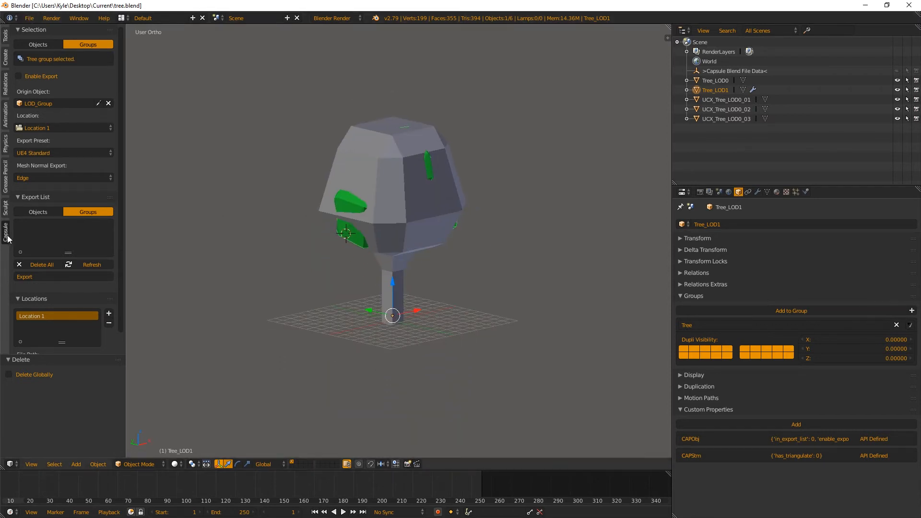
{"action": "left_click", "coordinate": [29, 17]}
{"action": "left_click", "coordinate": [75, 127]}
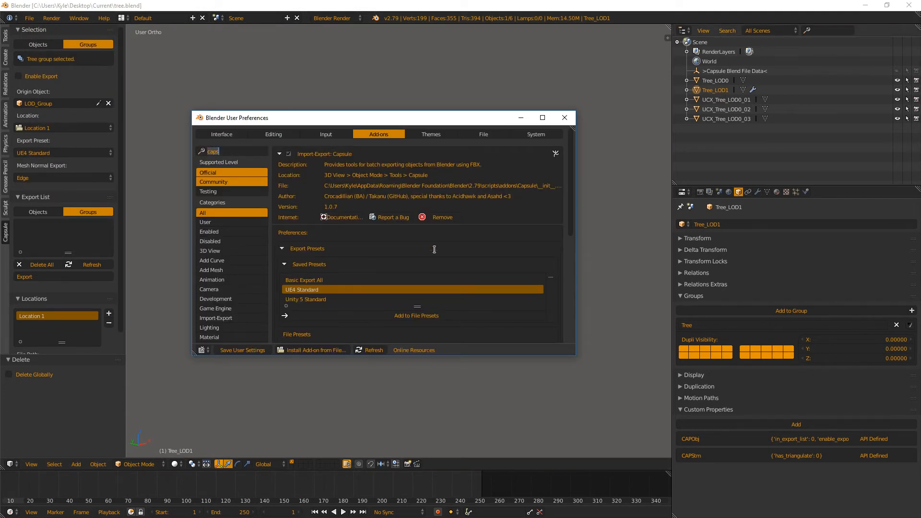
{"action": "left_click", "coordinate": [280, 154]}
{"action": "left_click", "coordinate": [278, 152]}
{"action": "scroll", "coordinate": [325, 257], "scroll_direction": "down", "scroll_amount": 4}
{"action": "scroll", "coordinate": [326, 257], "scroll_direction": "down", "scroll_amount": 7}
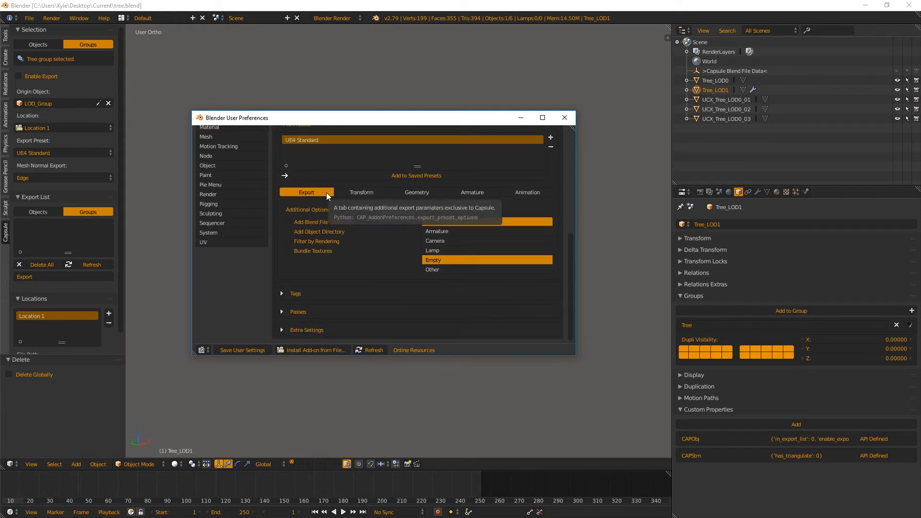
Step: Set the preset's exportable object types to Mesh and Empty only, and close the user preferences
{"action": "left_click", "coordinate": [455, 231]}
{"action": "left_click", "coordinate": [454, 223]}
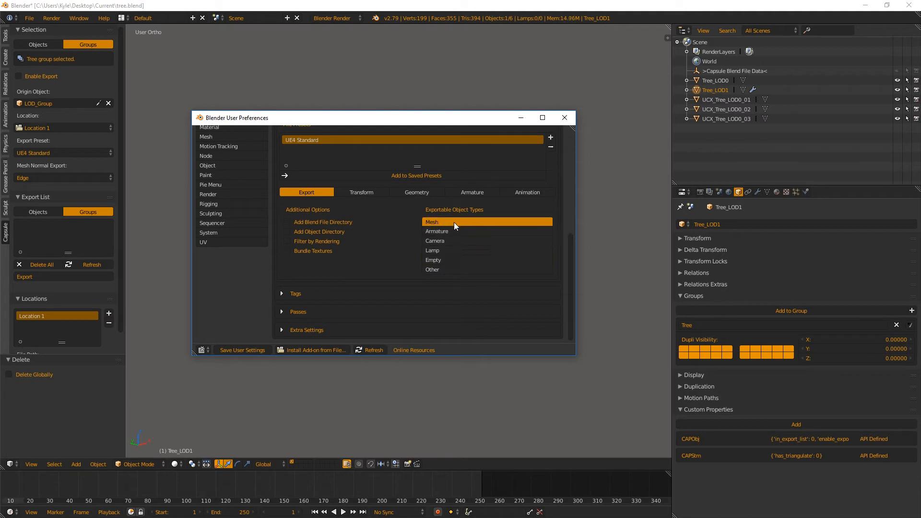
{"action": "left_click", "coordinate": [454, 229], "text": "shift"}
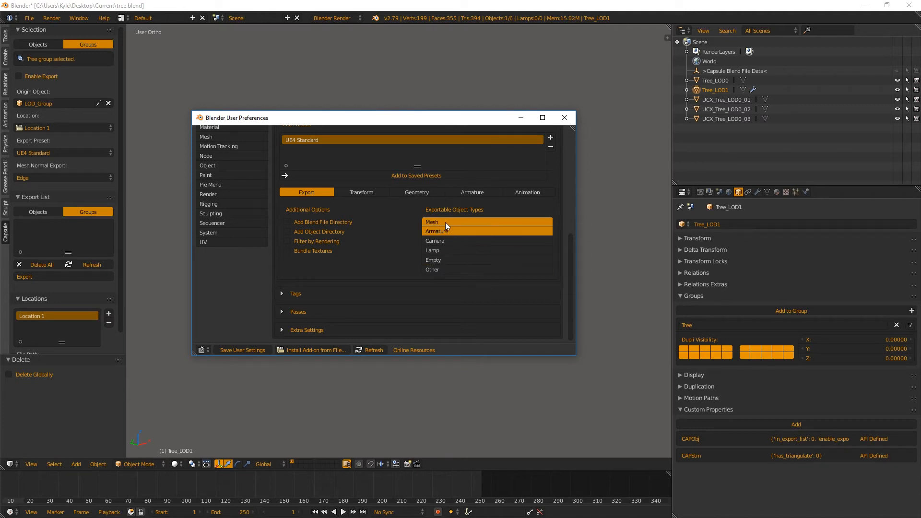
{"action": "left_click", "coordinate": [446, 223]}
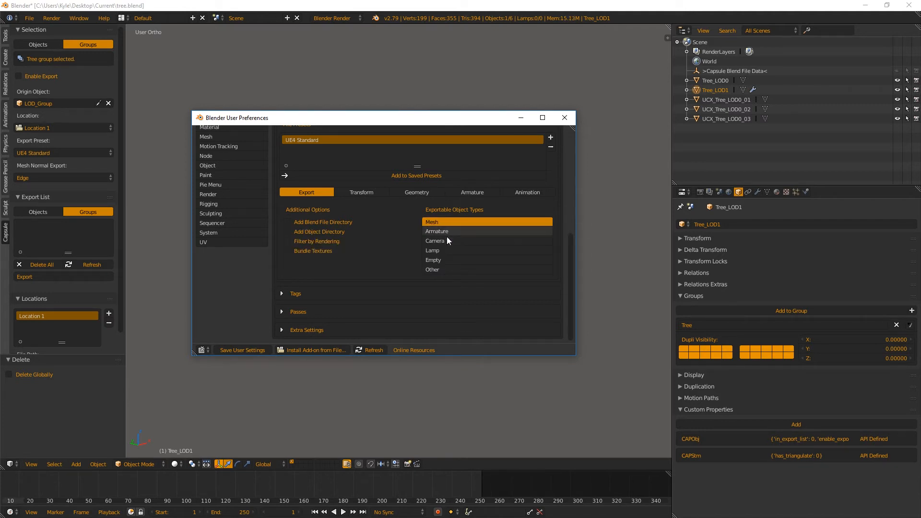
{"action": "left_click", "coordinate": [451, 259], "text": "shift"}
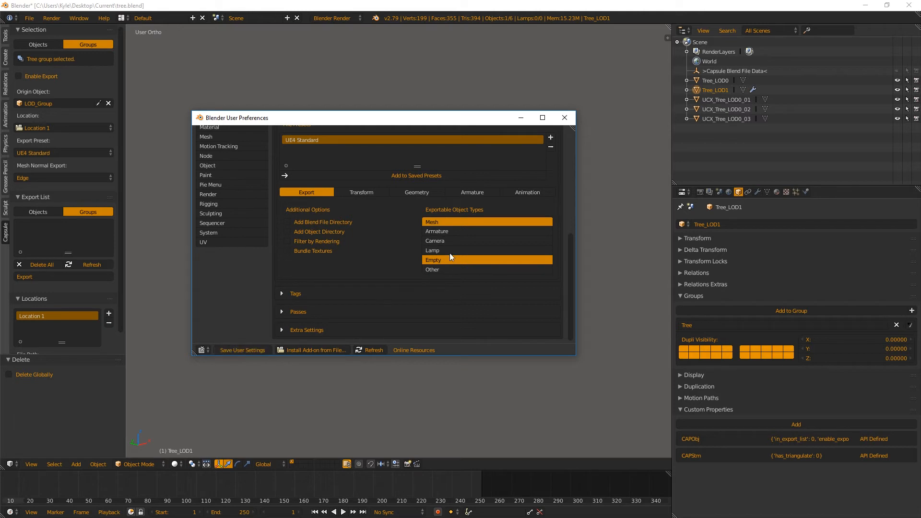
{"action": "left_click", "coordinate": [565, 117]}
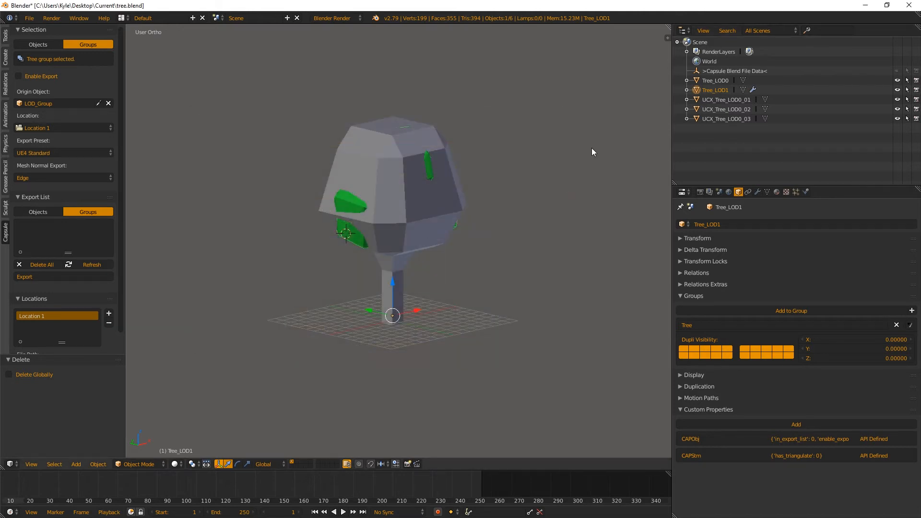
Step: Snap the 3D cursor to the origin of Tree_LOD0
{"action": "middle_click_drag", "start_coordinate": [592, 149], "coordinate": [620, 139]}
{"action": "left_click", "coordinate": [715, 81]}
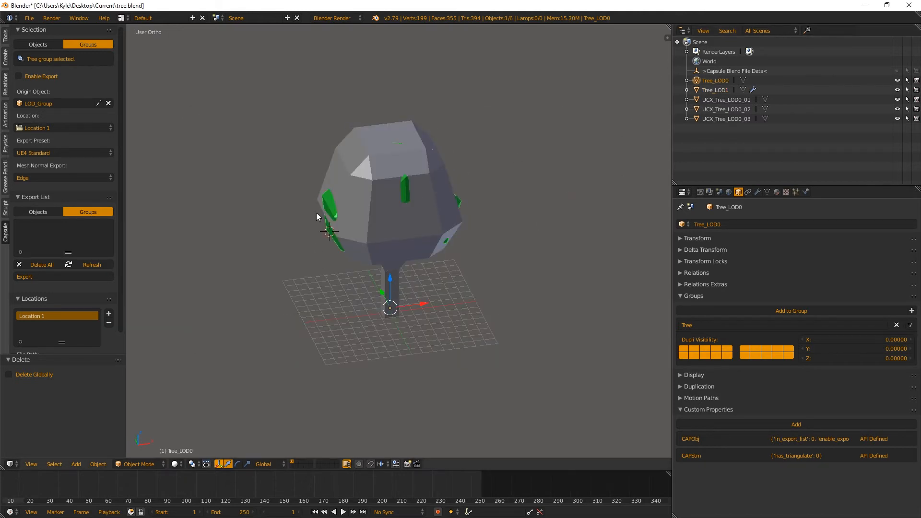
{"action": "middle_click_drag", "start_coordinate": [357, 218], "coordinate": [373, 190]}
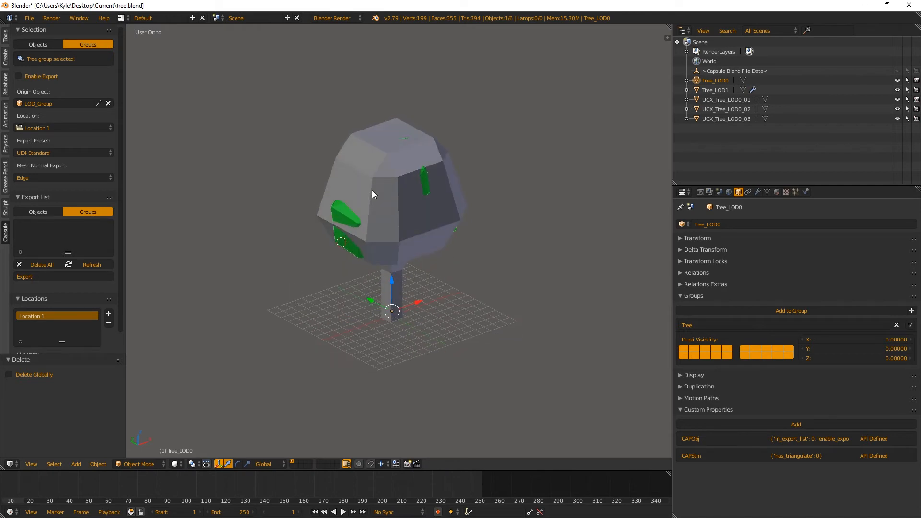
{"action": "key", "text": "shift+s"}
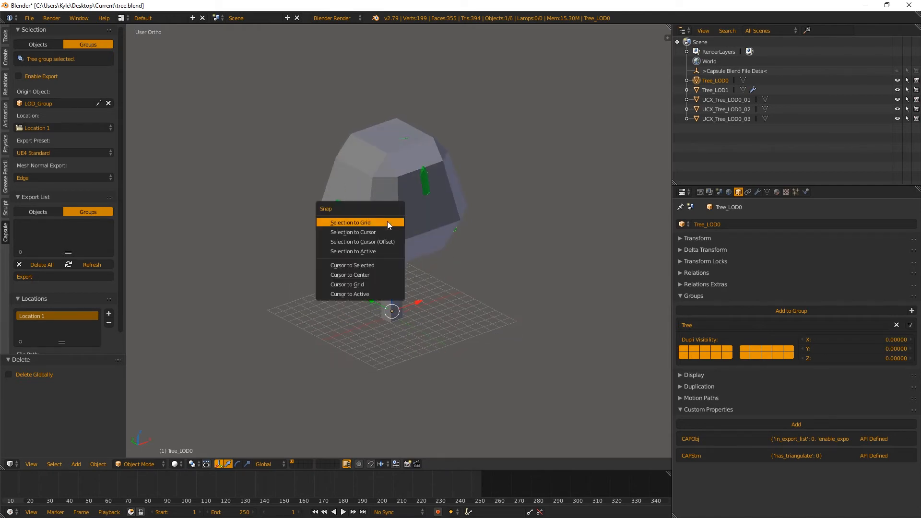
{"action": "left_click", "coordinate": [383, 267]}
Step: Add a Plain Axes empty at the 3D cursor at the trunk's base and scale it up about 5.67 times
{"action": "scroll", "coordinate": [390, 318], "scroll_direction": "up", "scroll_amount": 6}
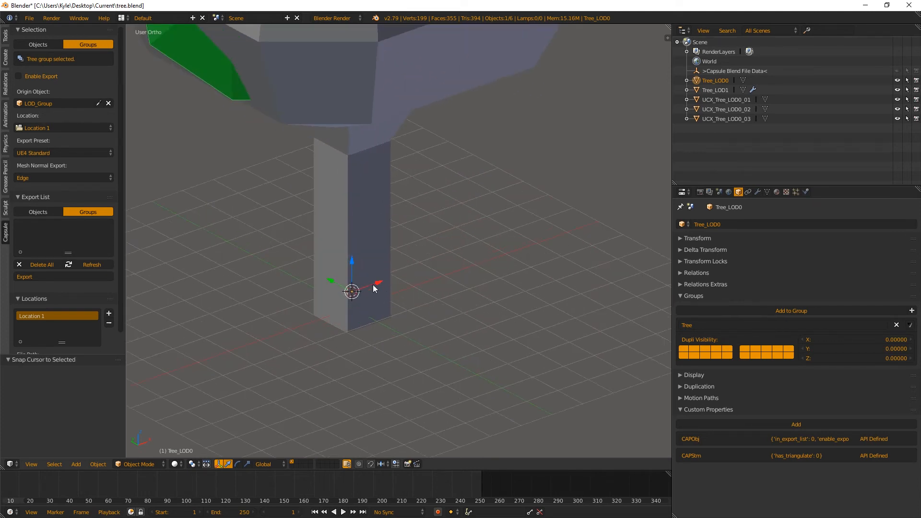
{"action": "middle_click_drag", "start_coordinate": [373, 284], "coordinate": [286, 319]}
{"action": "scroll", "coordinate": [307, 307], "scroll_direction": "down", "scroll_amount": 4}
{"action": "middle_click_drag", "start_coordinate": [388, 254], "coordinate": [397, 291], "text": "shift"}
{"action": "key", "text": "shift+a"}
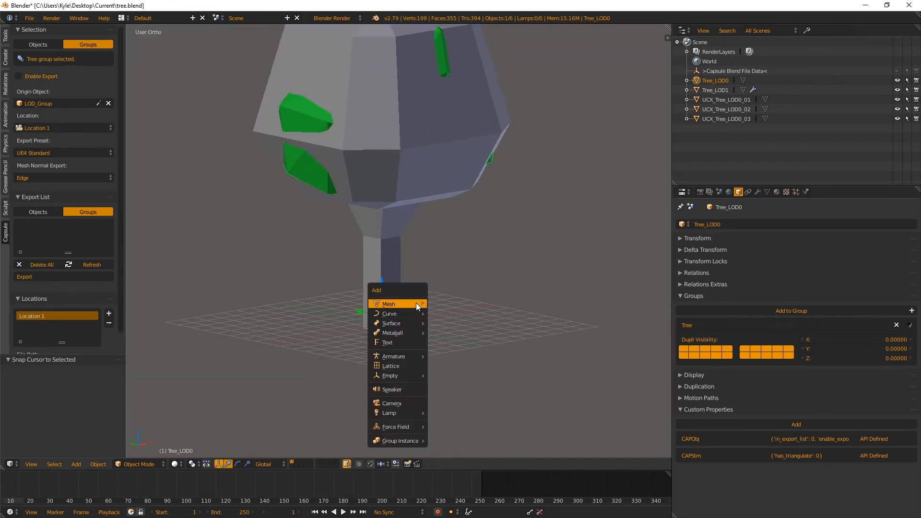
{"action": "mouse_move", "coordinate": [411, 379]}
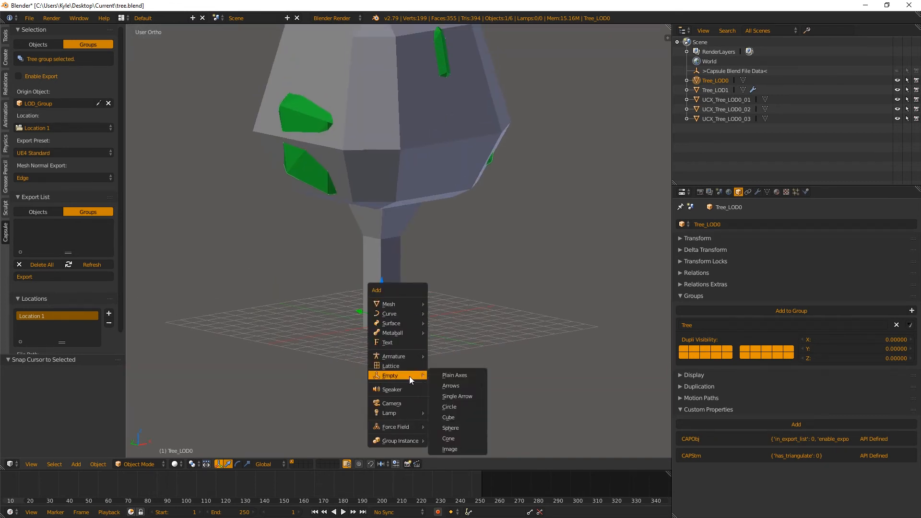
{"action": "left_click", "coordinate": [470, 374]}
{"action": "key", "text": "s"}
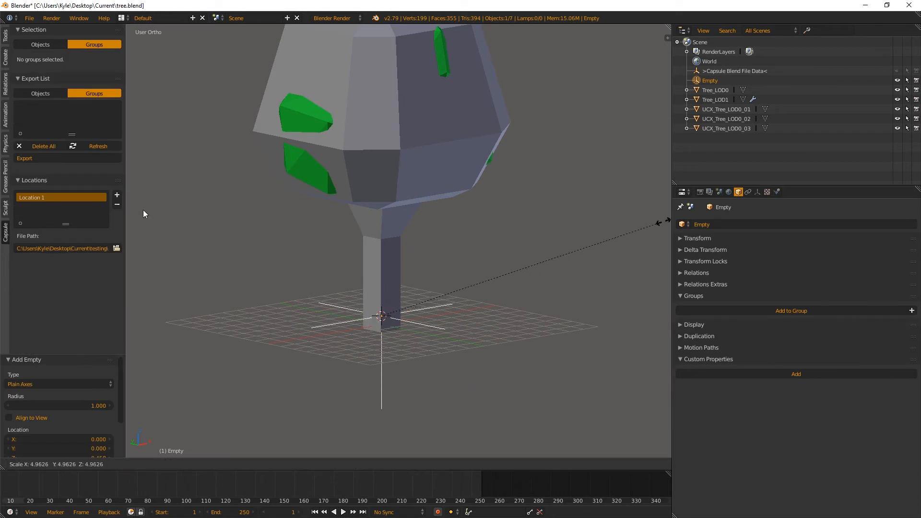
{"action": "left_click", "coordinate": [163, 219]}
{"action": "middle_click_drag", "start_coordinate": [249, 293], "coordinate": [269, 326]}
Step: Rename the new empty as LOD_GROUP_TREE
{"action": "double_click", "coordinate": [710, 80]}
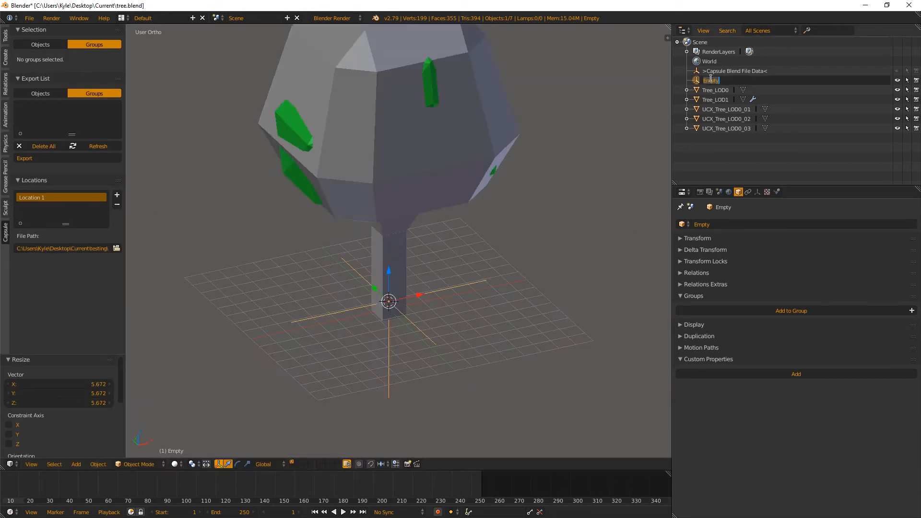
{"action": "type", "text": "LOD_GROUP_TREE"}
{"action": "key", "text": "Return"}
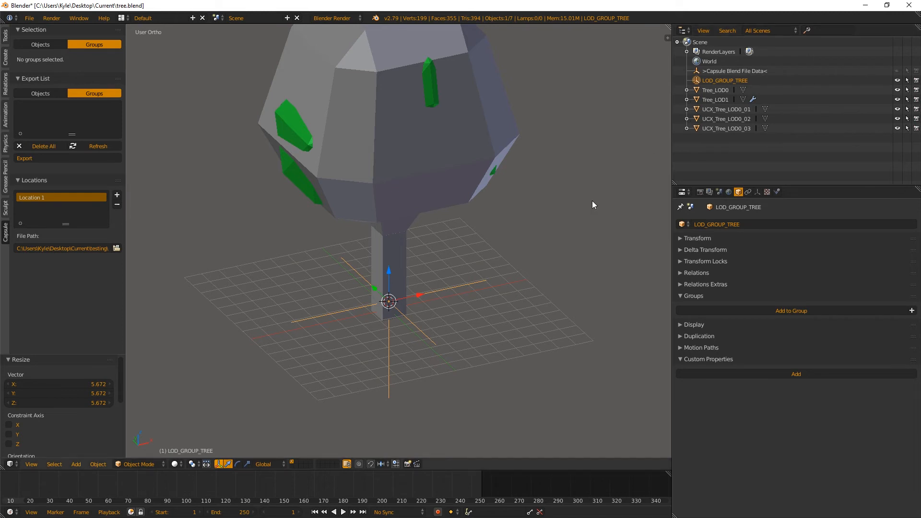
Step: Parent Tree_LOD0 to the LOD_GROUP_TREE empty using the Object parent type
{"action": "left_click", "coordinate": [717, 90]}
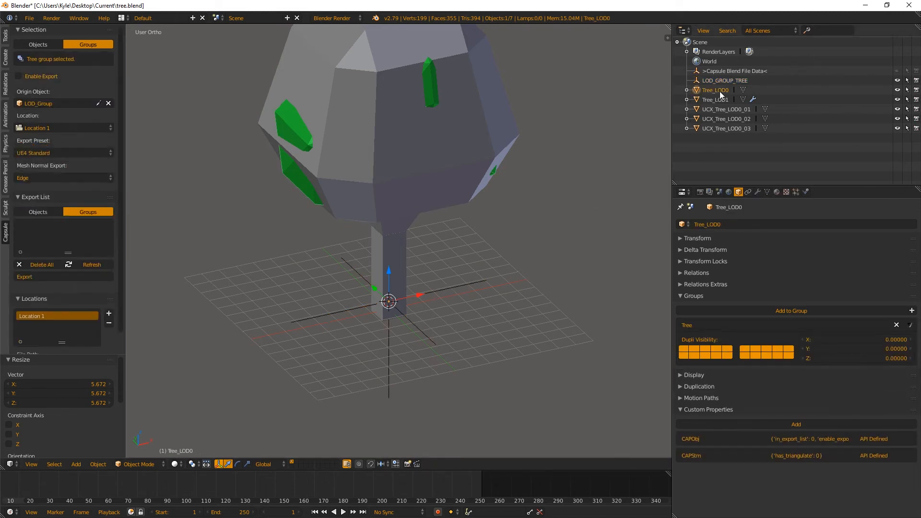
{"action": "left_click", "coordinate": [722, 80]}
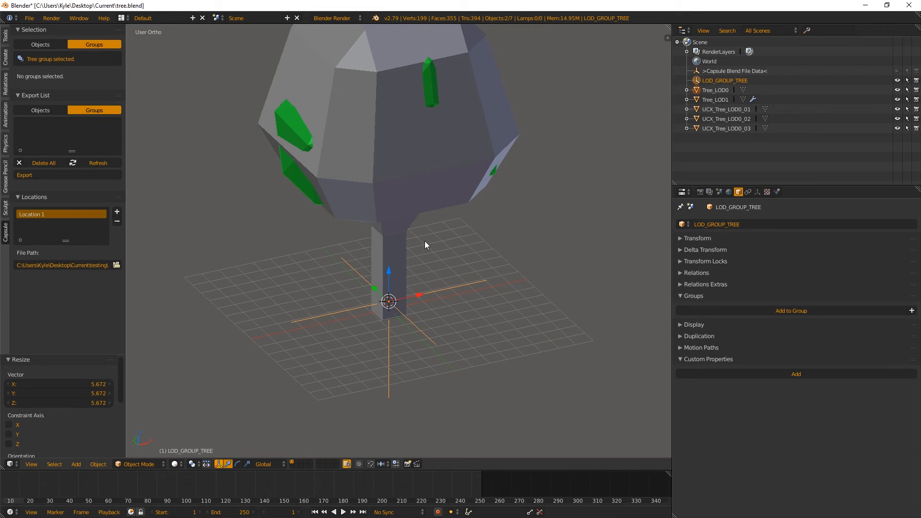
{"action": "key", "text": "ctrl+p"}
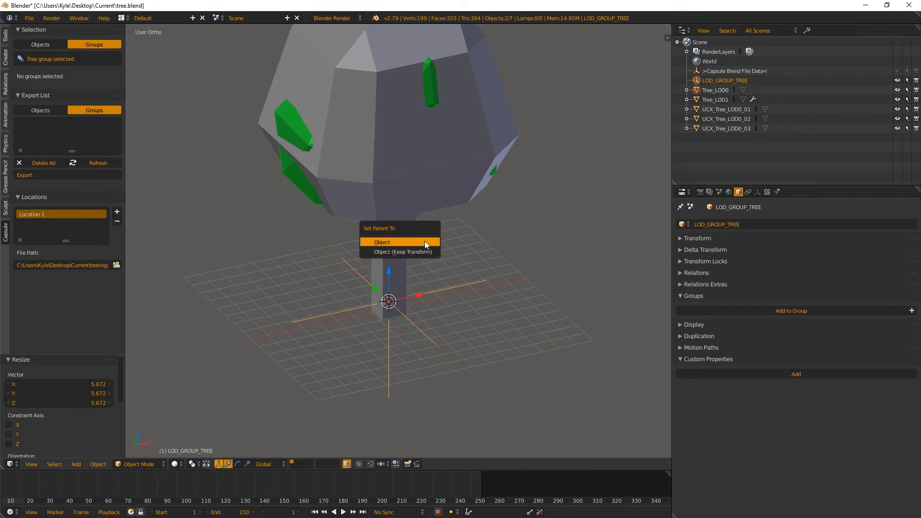
{"action": "left_click", "coordinate": [390, 242]}
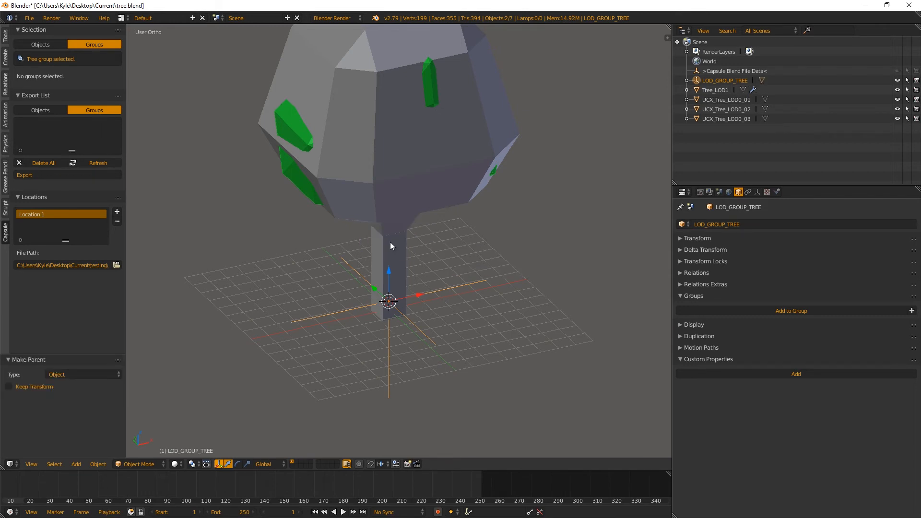
Step: Parent Tree_LOD1 to LOD_GROUP_TREE with the Object parent type and expand the empty's children in the scene hierarchy
{"action": "left_click", "coordinate": [712, 91]}
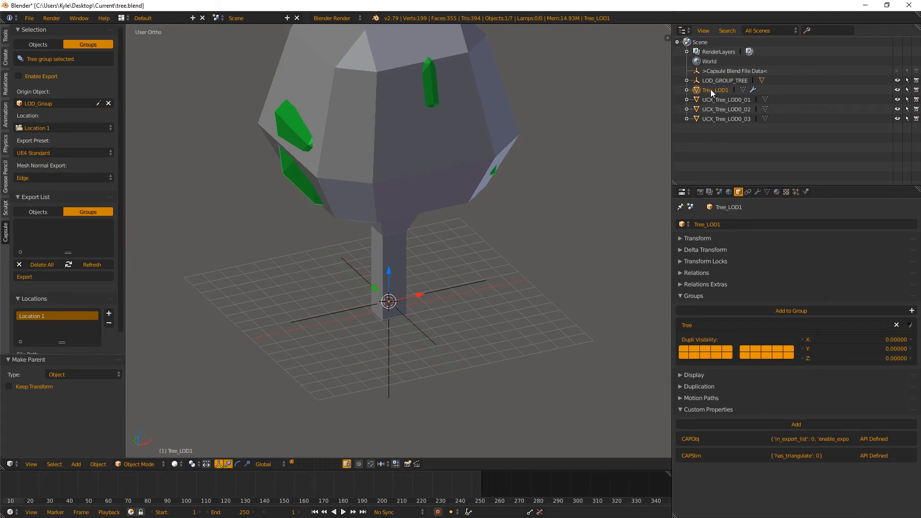
{"action": "left_click", "coordinate": [718, 82]}
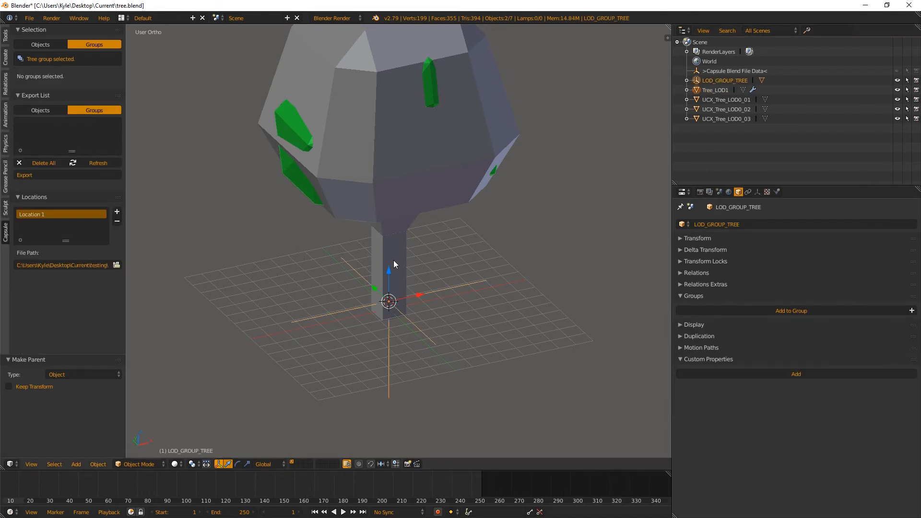
{"action": "key", "text": "ctrl+p"}
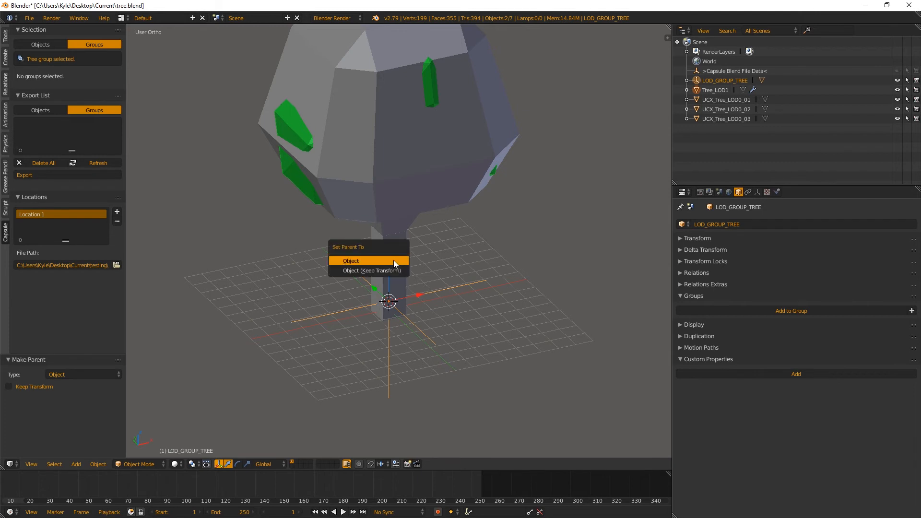
{"action": "left_click", "coordinate": [393, 260]}
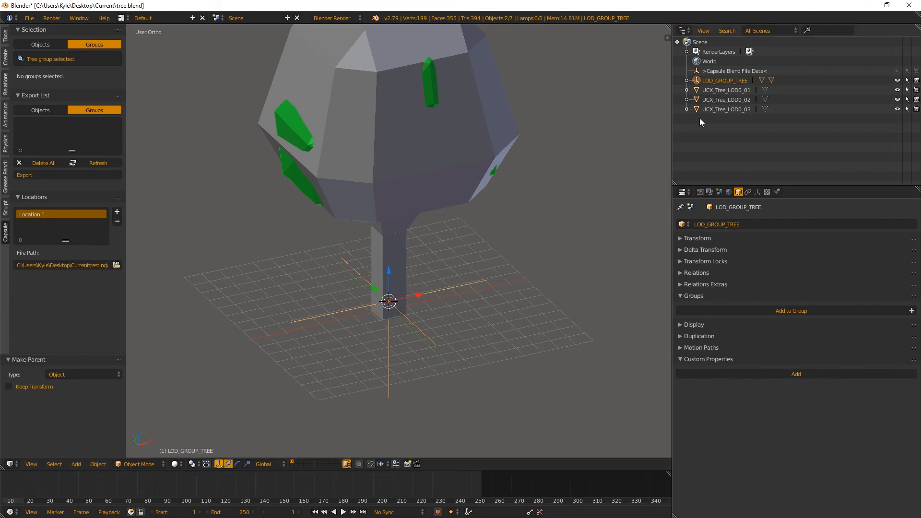
{"action": "left_click", "coordinate": [687, 81]}
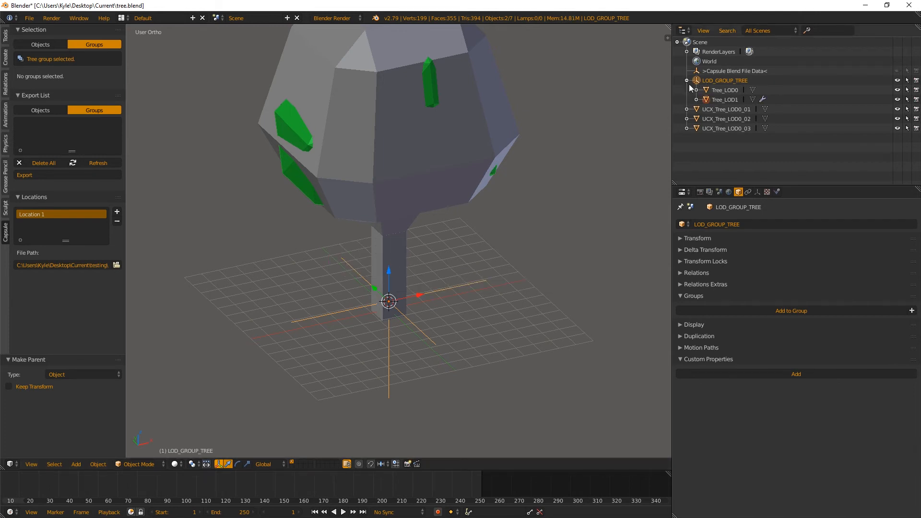
Step: Examine Tree_LOD0, Tree_LOD1 and the UCX_Tree_LOD0_01 collision mesh, comparing their names and places in the hierarchy
{"action": "left_click", "coordinate": [721, 89]}
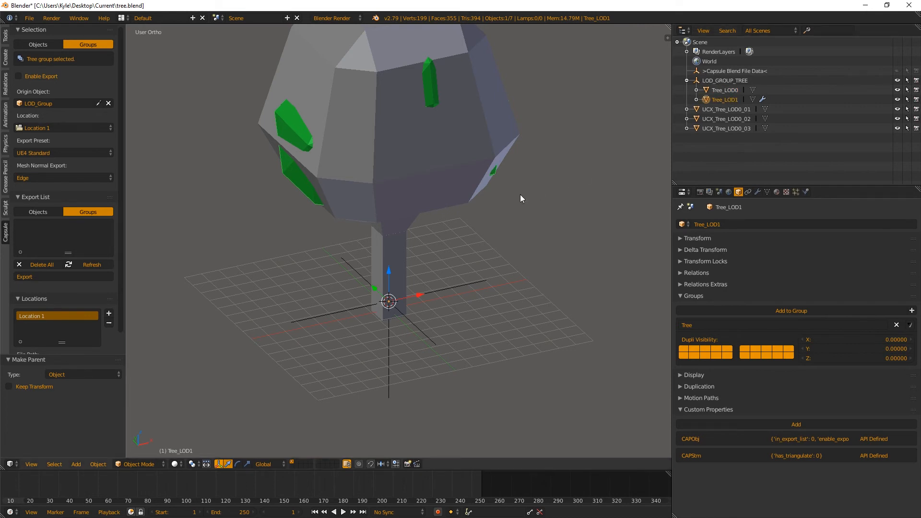
{"action": "middle_click_drag", "start_coordinate": [322, 244], "coordinate": [324, 206]}
{"action": "right_click", "coordinate": [343, 226]}
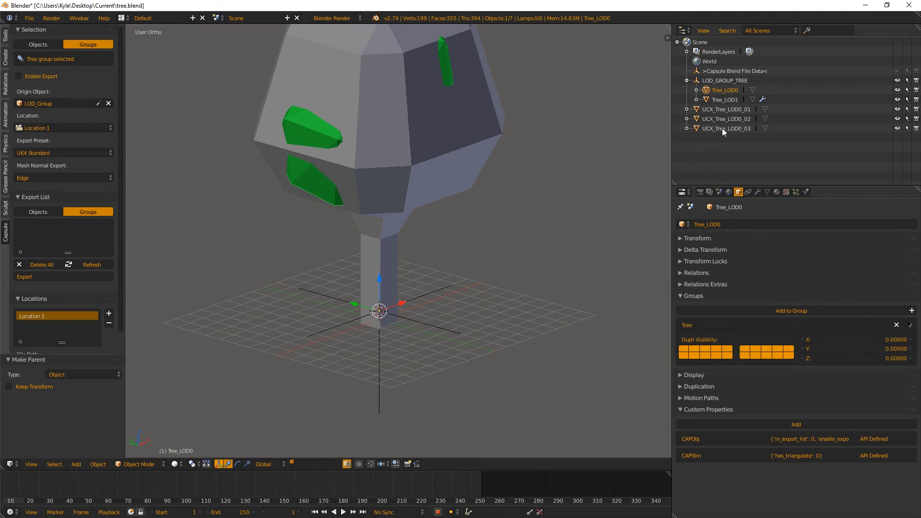
{"action": "left_click", "coordinate": [723, 99]}
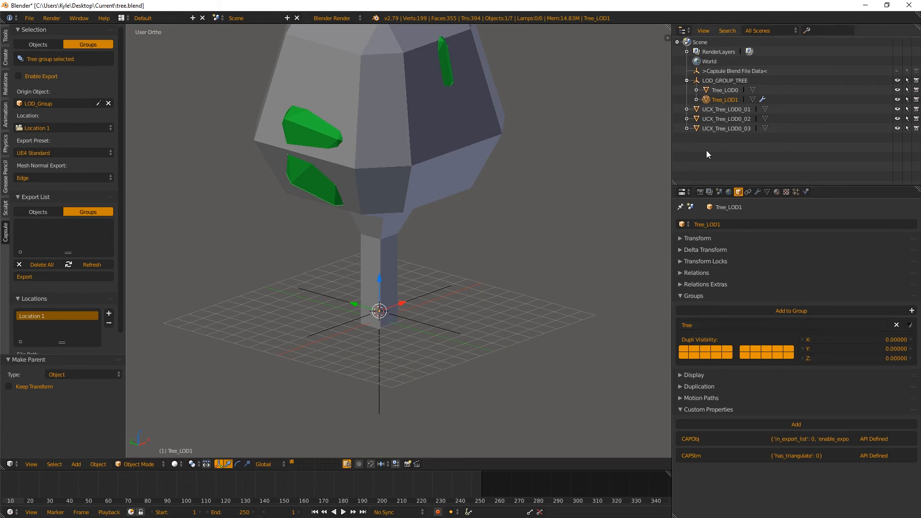
{"action": "left_click", "coordinate": [715, 110]}
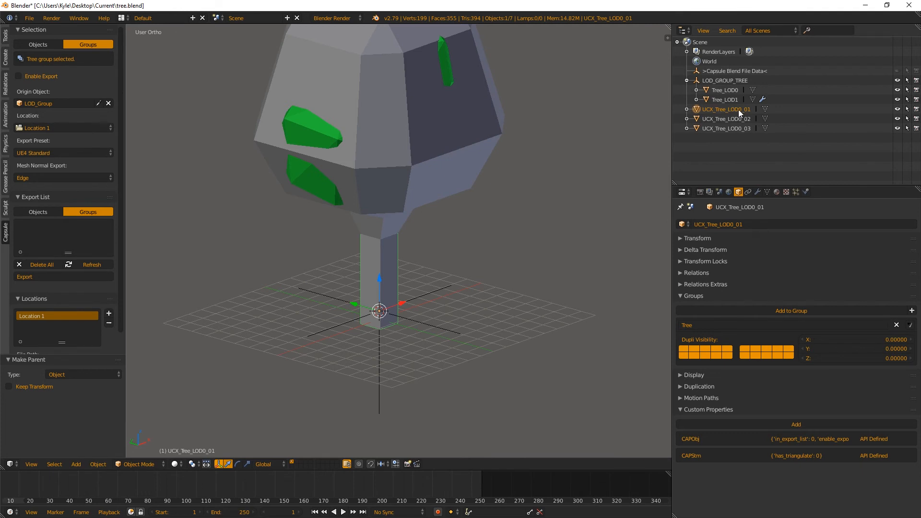
{"action": "left_click", "coordinate": [725, 90]}
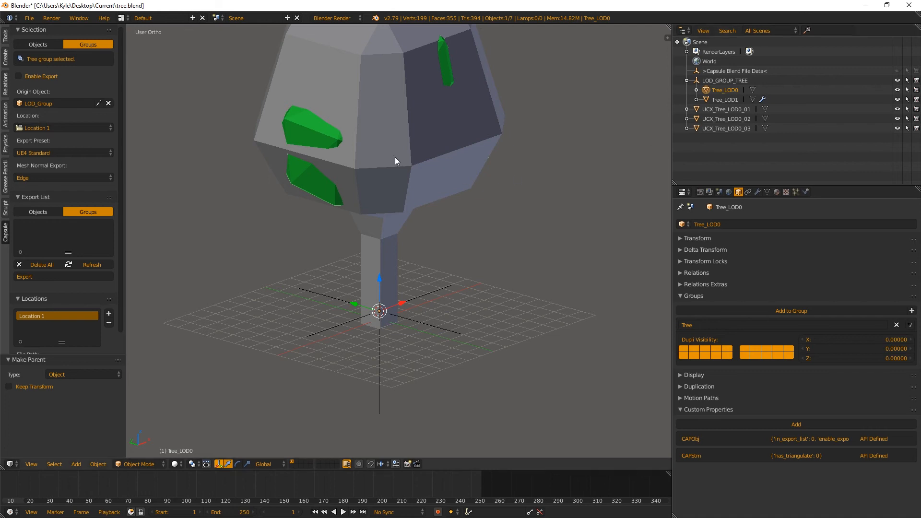
{"action": "left_click", "coordinate": [713, 112]}
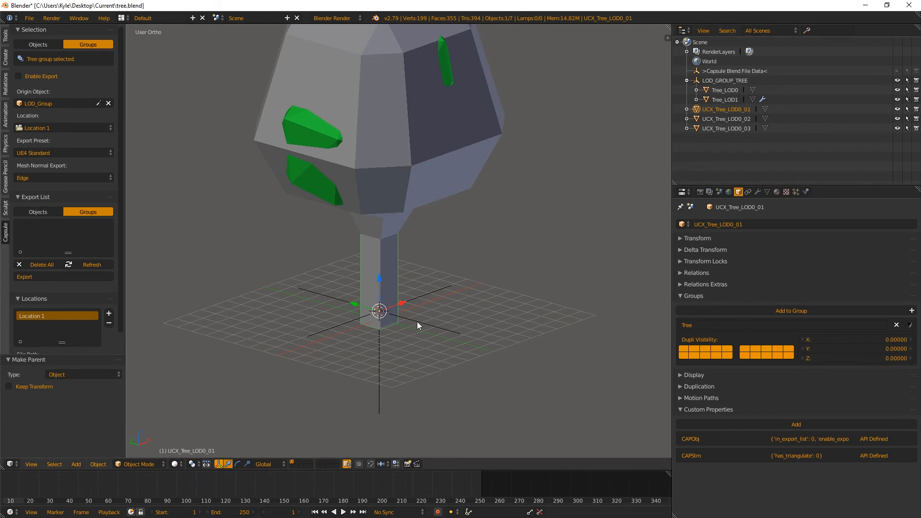
Step: Add the LOD_GROUP_TREE empty to the existing Tree group
{"action": "right_click", "coordinate": [346, 325]}
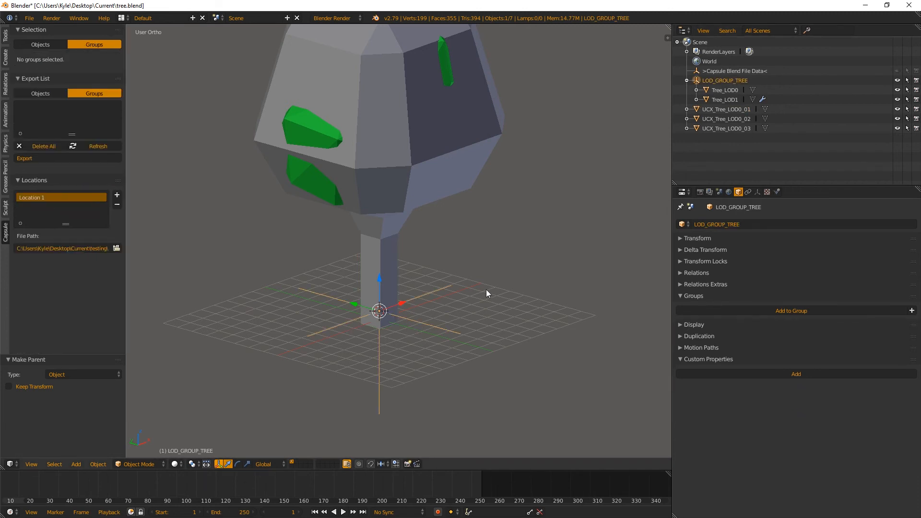
{"action": "left_click", "coordinate": [770, 310]}
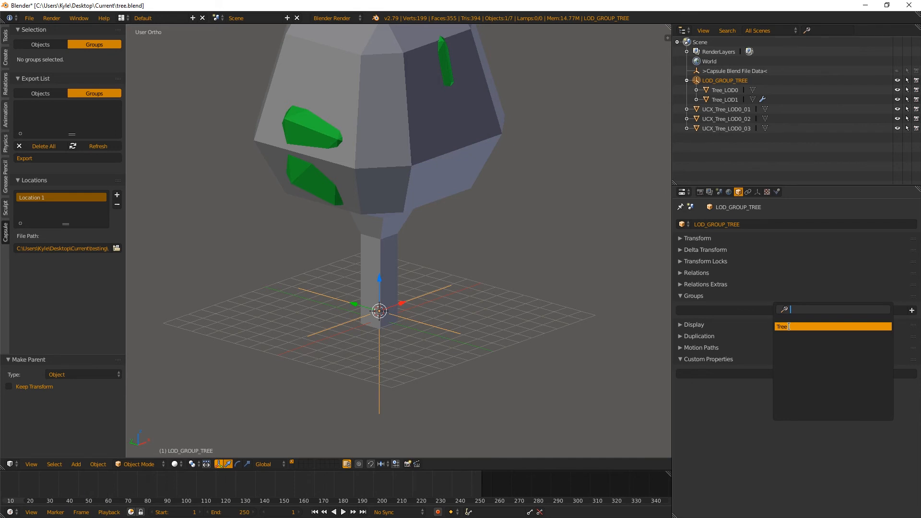
{"action": "left_click", "coordinate": [787, 327]}
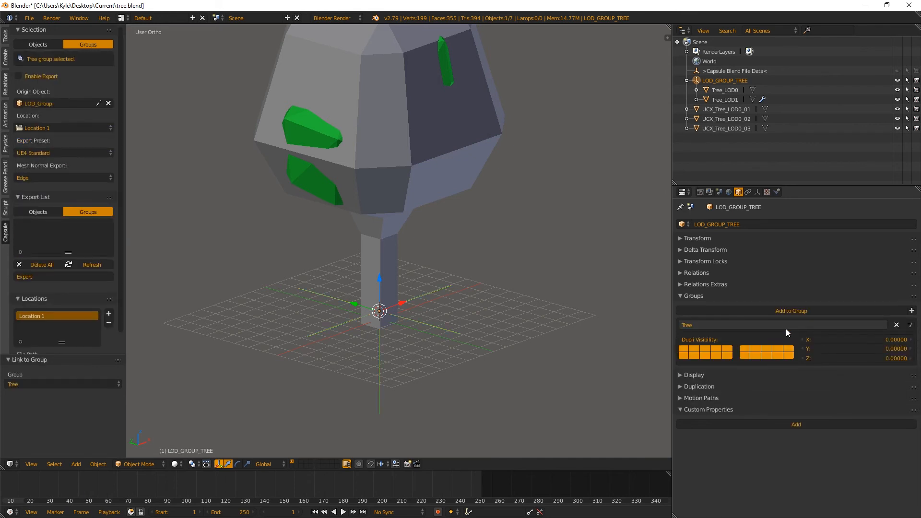
Step: Check the group membership of Tree_LOD0 and the three UCX collision meshes
{"action": "left_click", "coordinate": [722, 90]}
{"action": "left_click", "coordinate": [723, 110]}
{"action": "left_click", "coordinate": [724, 119]}
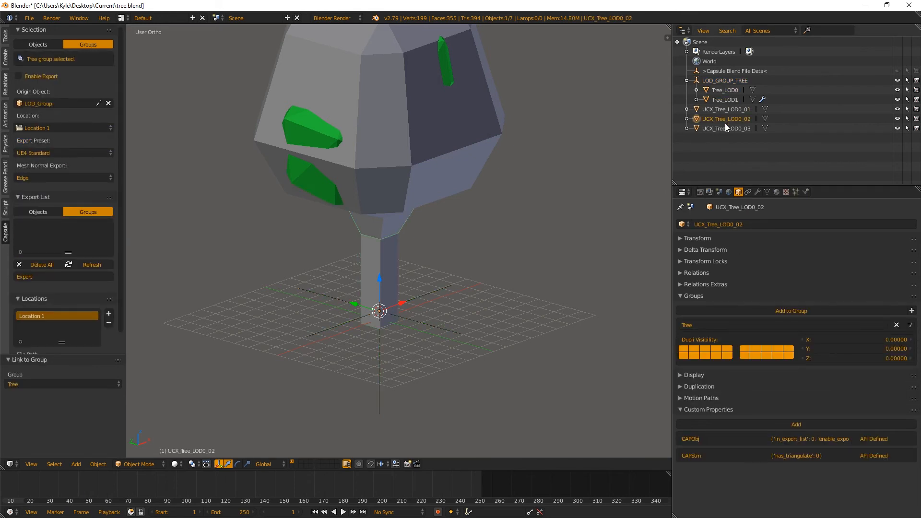
{"action": "left_click", "coordinate": [725, 126]}
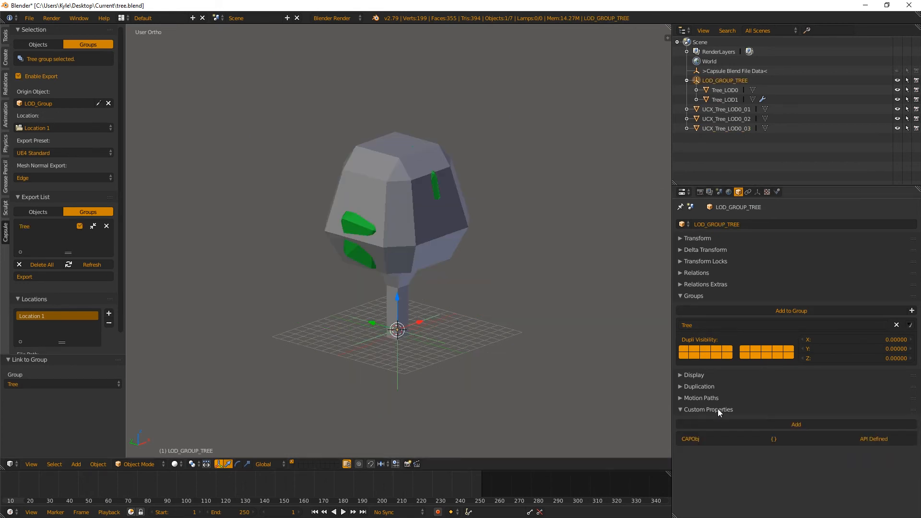
Step: Add a custom property named fbx_type with the value LodGroup to the LOD_GROUP_TREE empty
{"action": "left_click", "coordinate": [806, 425]}
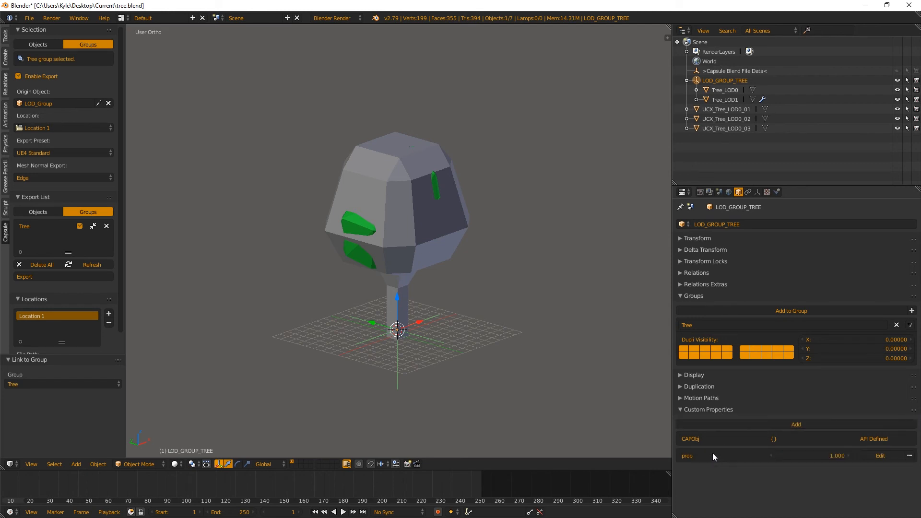
{"action": "left_click", "coordinate": [893, 456]}
{"action": "left_click", "coordinate": [840, 436]}
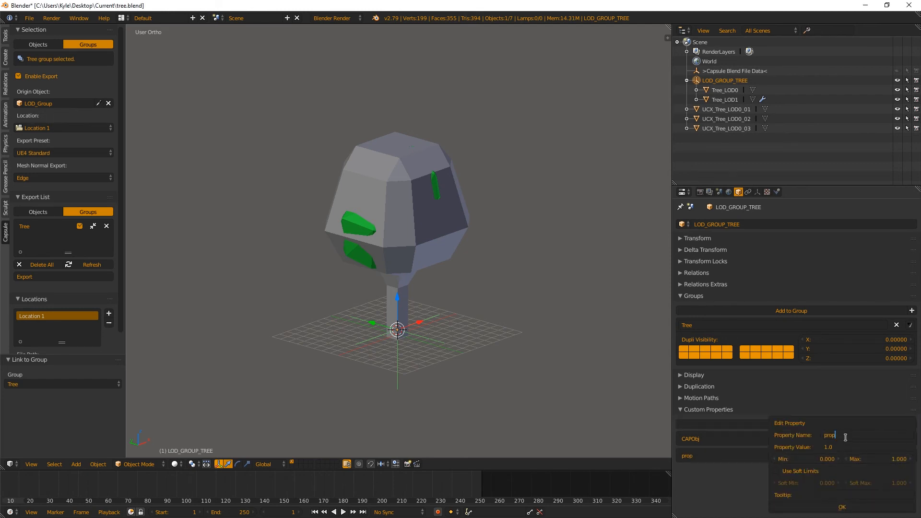
{"action": "left_click_drag", "start_coordinate": [845, 437], "coordinate": [814, 437]}
{"action": "type", "text": "fbx_type"}
{"action": "key", "text": "Return"}
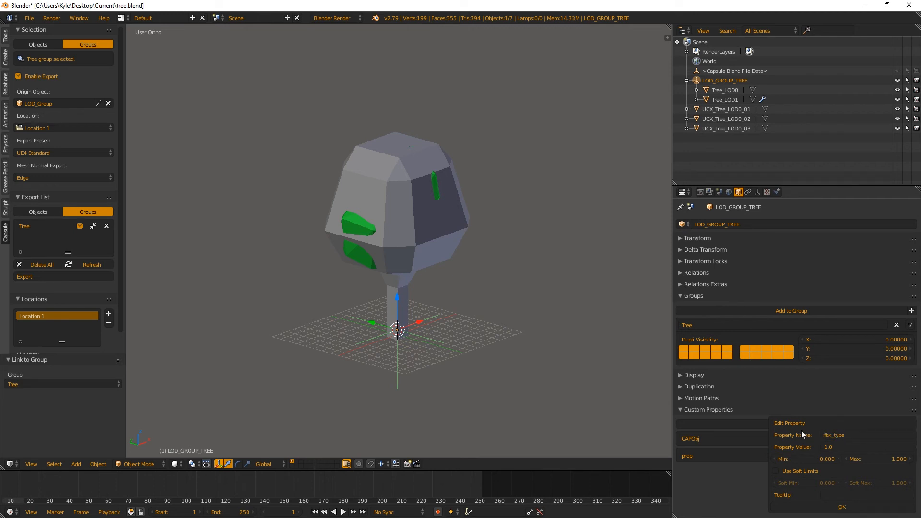
{"action": "left_click", "coordinate": [834, 447]}
{"action": "type", "text": "Lo"}
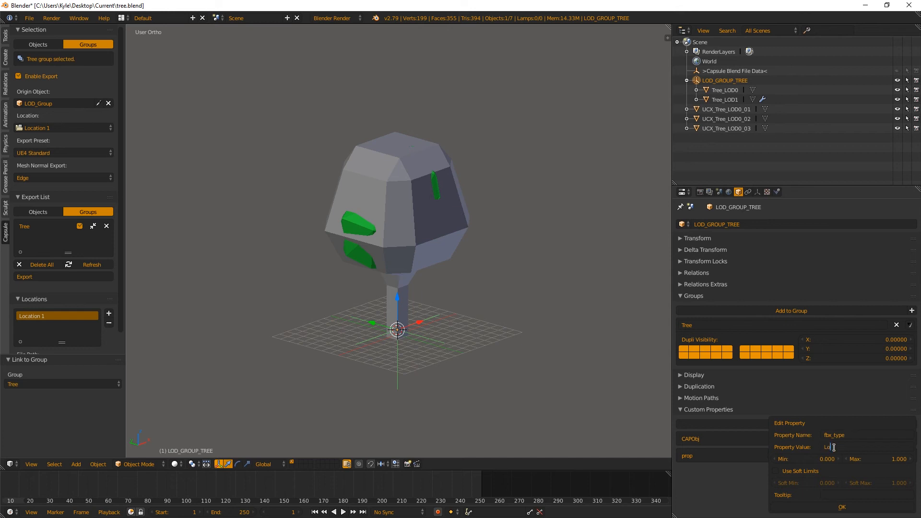
{"action": "type", "text": "dGroup"}
{"action": "left_click", "coordinate": [848, 509]}
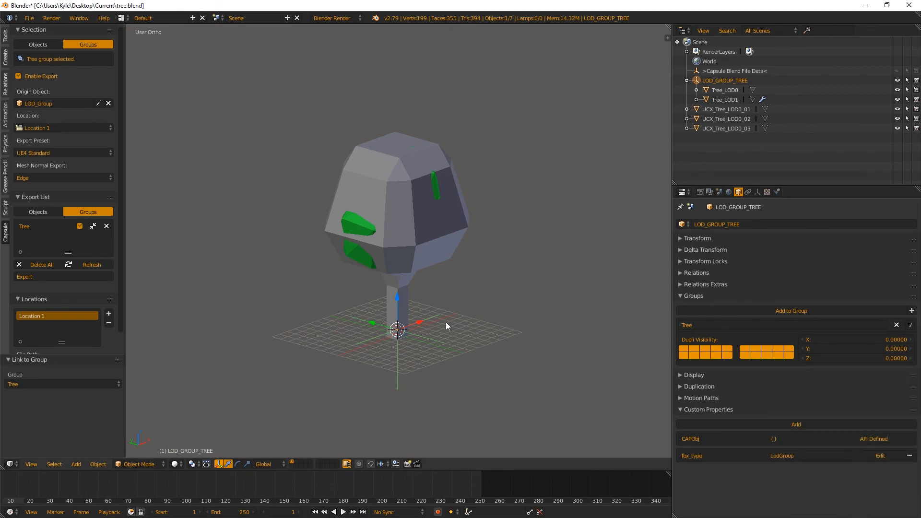
Step: Remove the Tree group from the Capsule export list and reselect the LOD_GROUP_TREE empty
{"action": "middle_click_drag", "start_coordinate": [389, 239], "coordinate": [406, 249]}
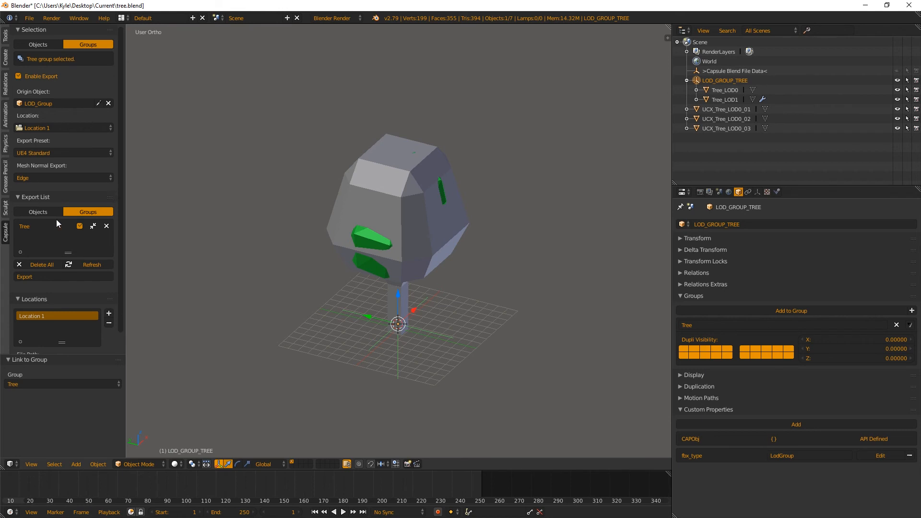
{"action": "left_click", "coordinate": [103, 229]}
{"action": "right_click", "coordinate": [422, 237]}
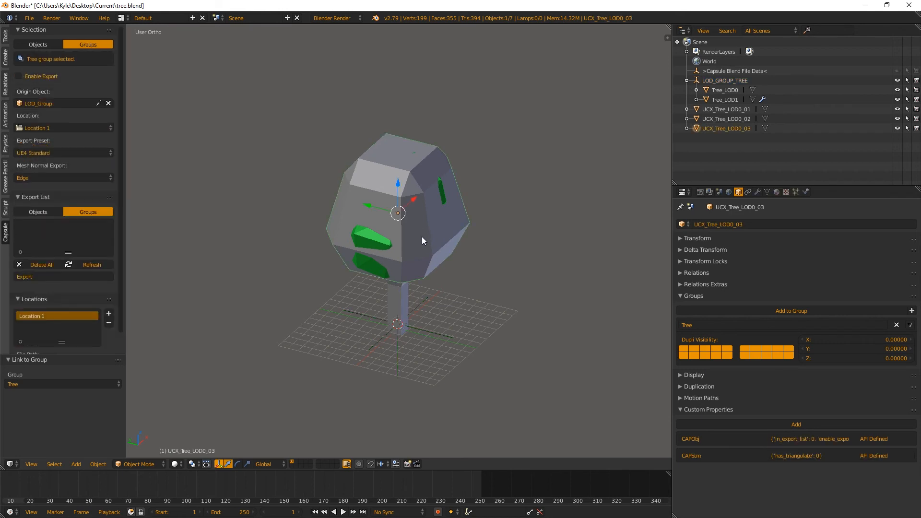
{"action": "right_click", "coordinate": [416, 336]}
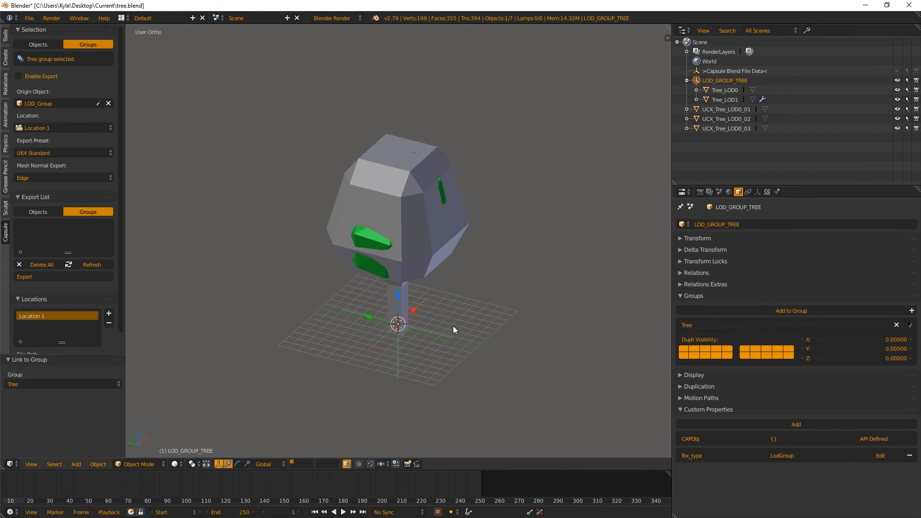
{"action": "middle_click_drag", "start_coordinate": [375, 314], "coordinate": [350, 307]}
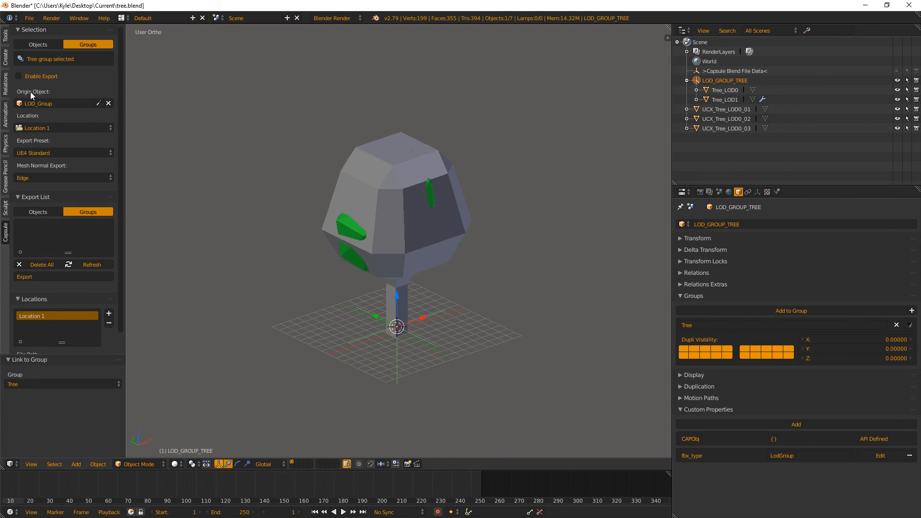
Step: Replace the Tree group's origin object with the LOD_GROUP_TREE empty by picking it in the scene
{"action": "left_click", "coordinate": [109, 103]}
{"action": "left_click", "coordinate": [98, 103]}
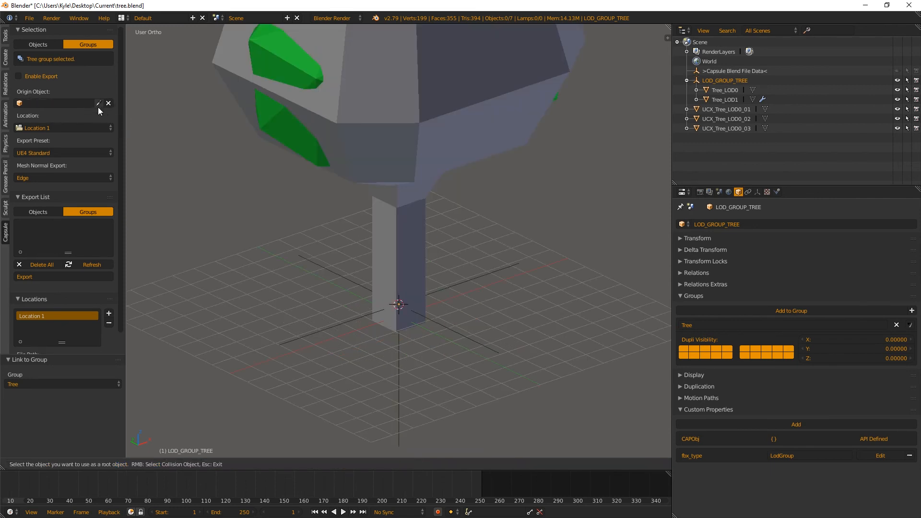
{"action": "left_click", "coordinate": [313, 333]}
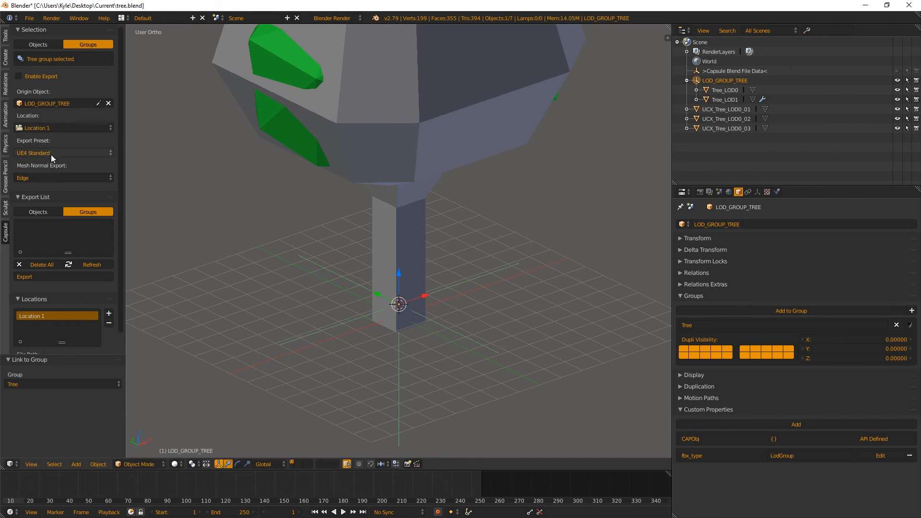
Step: Enable export for the Tree group with Edge as the mesh normal export type, and export it
{"action": "left_click", "coordinate": [30, 178]}
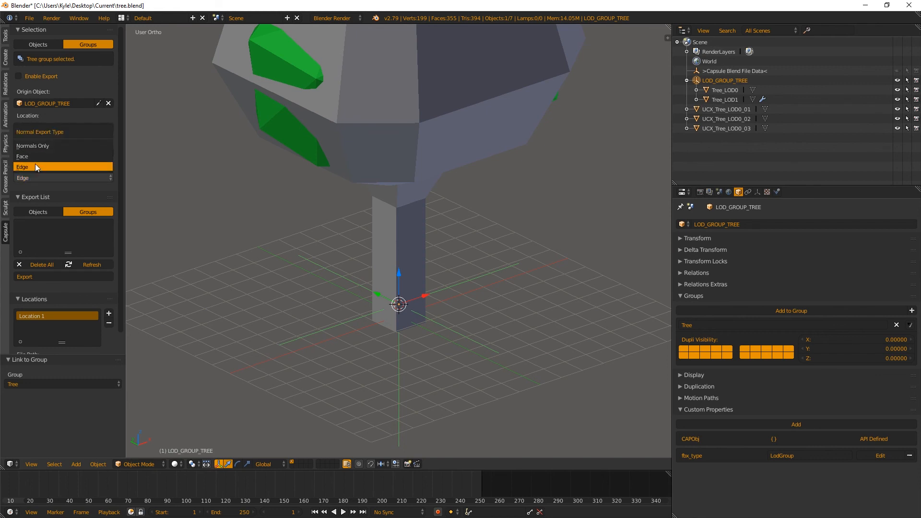
{"action": "left_click", "coordinate": [35, 166]}
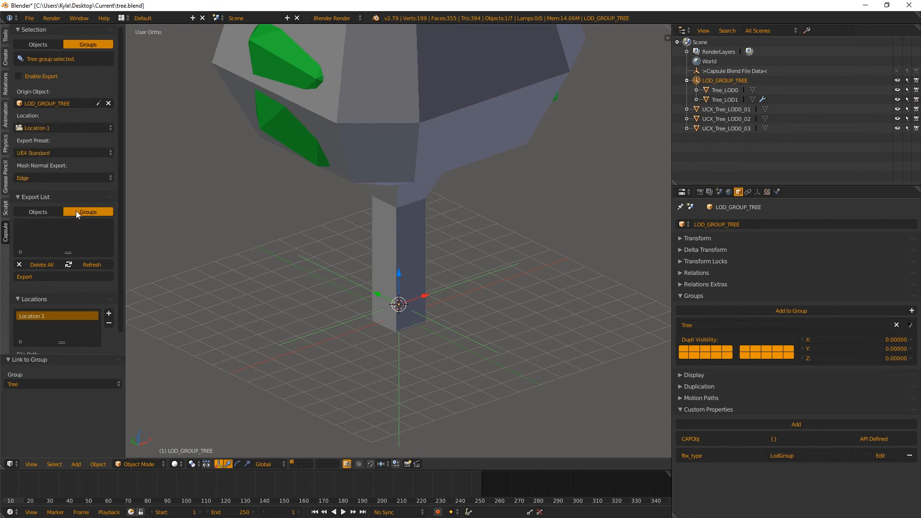
{"action": "left_click", "coordinate": [19, 75]}
{"action": "left_click", "coordinate": [42, 275]}
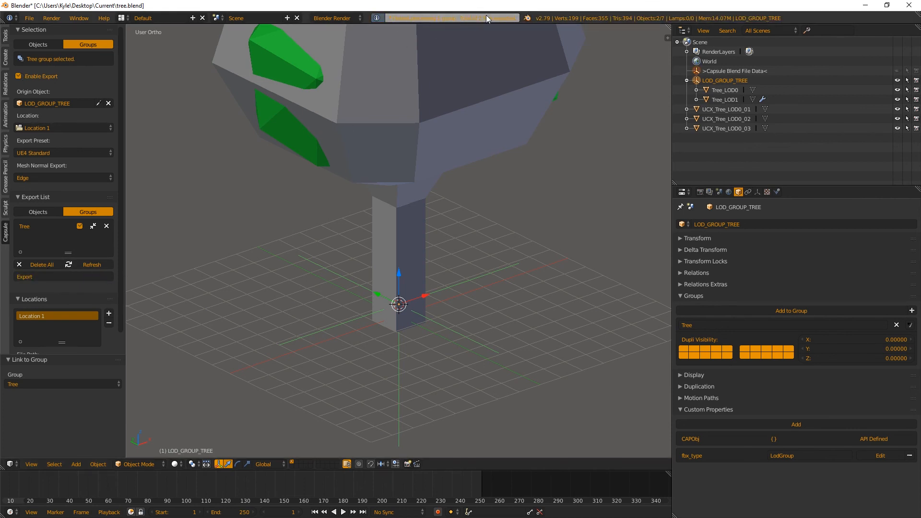
Step: Switch to Unreal Editor and import everything from the exported Tree FBX into the test content folder
{"action": "key", "text": "alt+Tab"}
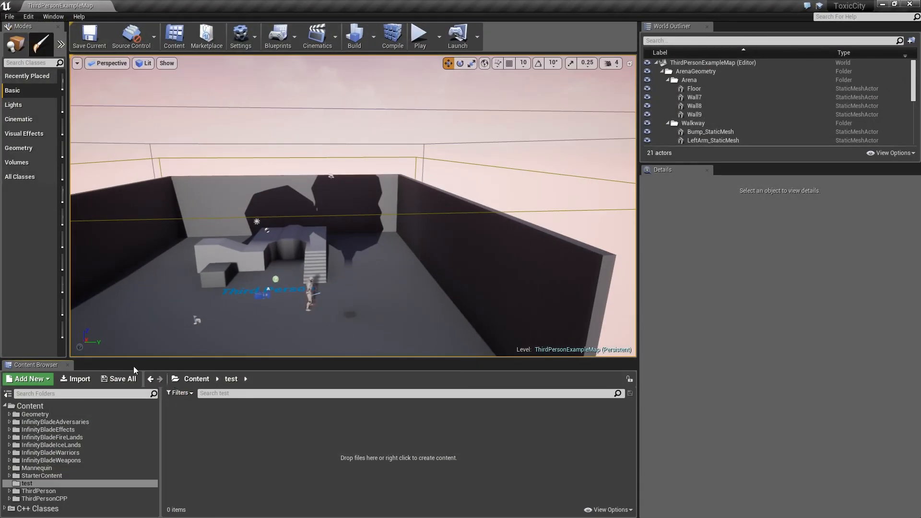
{"action": "left_click", "coordinate": [82, 380]}
{"action": "double_click", "coordinate": [215, 187]}
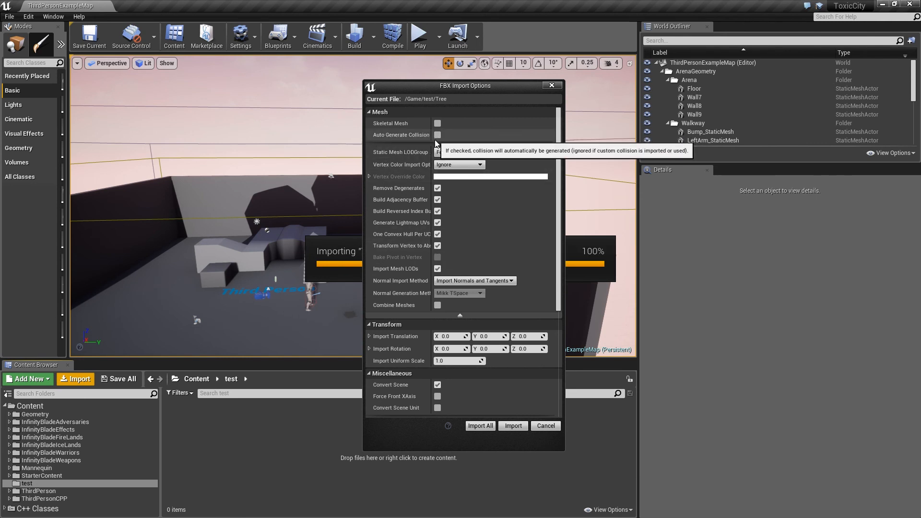
{"action": "scroll", "coordinate": [487, 388], "scroll_direction": "down", "scroll_amount": 5}
{"action": "left_click", "coordinate": [484, 425]}
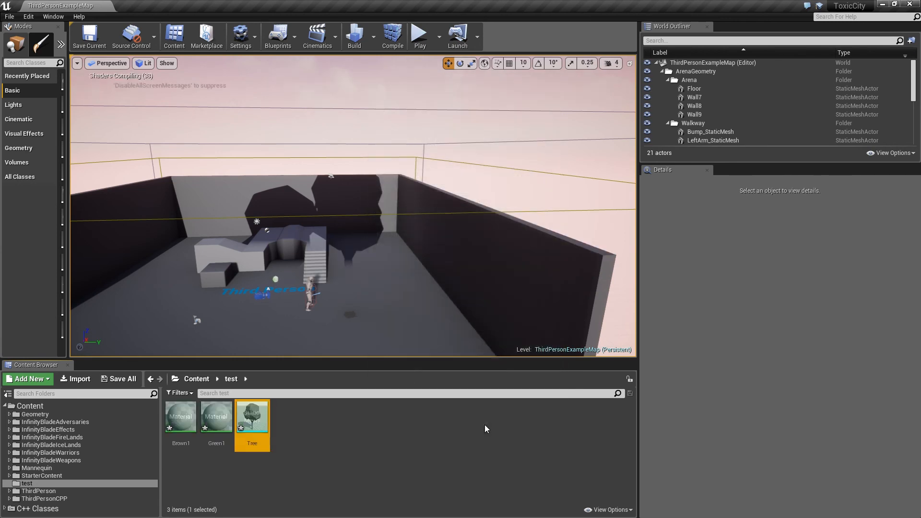
Step: Open the imported Tree static mesh and examine how its LOD level changes with viewing distance
{"action": "double_click", "coordinate": [253, 419]}
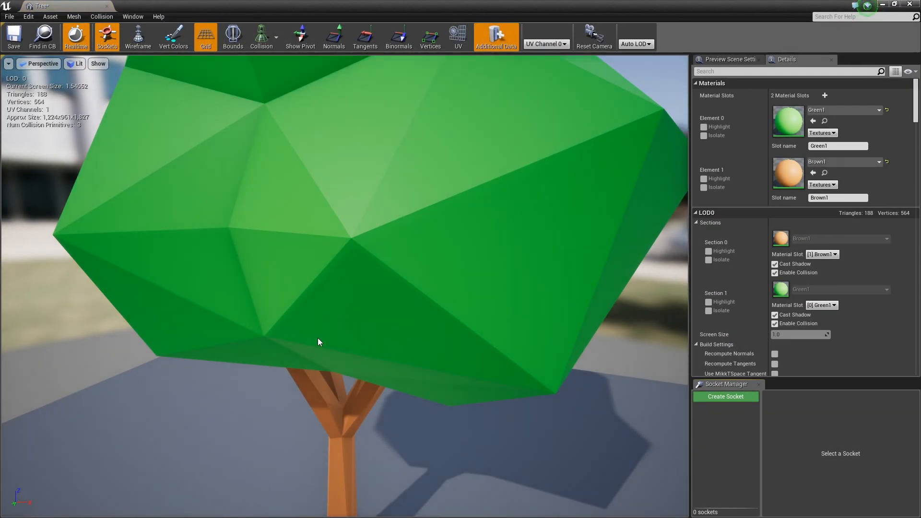
{"action": "scroll", "coordinate": [327, 364], "scroll_direction": "down", "scroll_amount": 2}
{"action": "scroll", "coordinate": [327, 366], "scroll_direction": "up", "scroll_amount": 2}
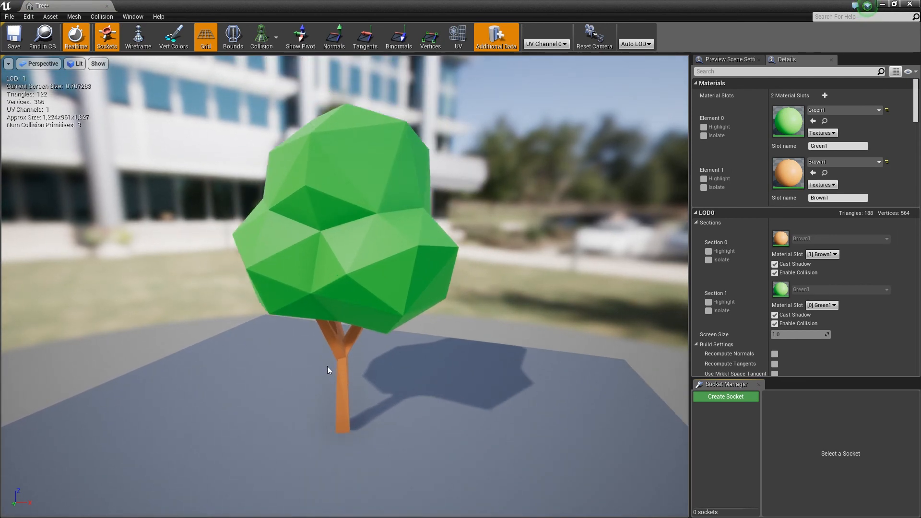
{"action": "scroll", "coordinate": [330, 378], "scroll_direction": "down", "scroll_amount": 3}
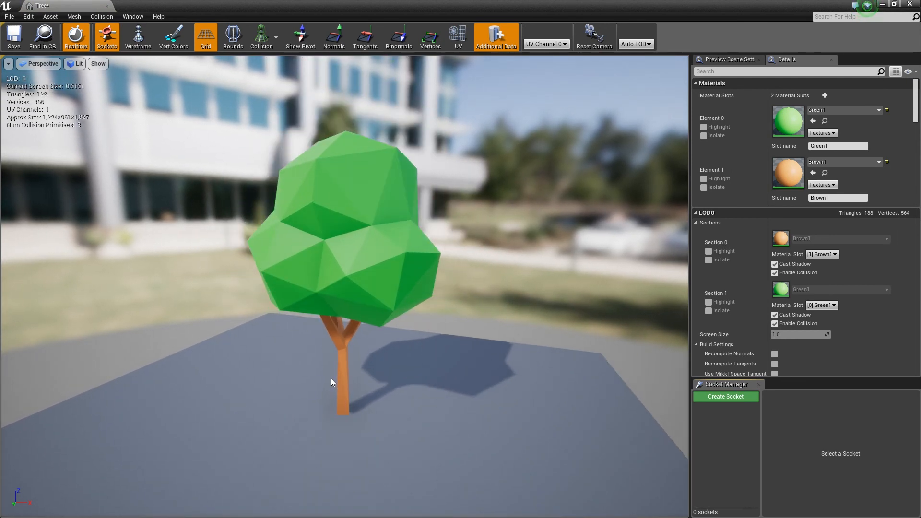
{"action": "scroll", "coordinate": [331, 381], "scroll_direction": "up", "scroll_amount": 3}
{"action": "scroll", "coordinate": [333, 388], "scroll_direction": "down", "scroll_amount": 4}
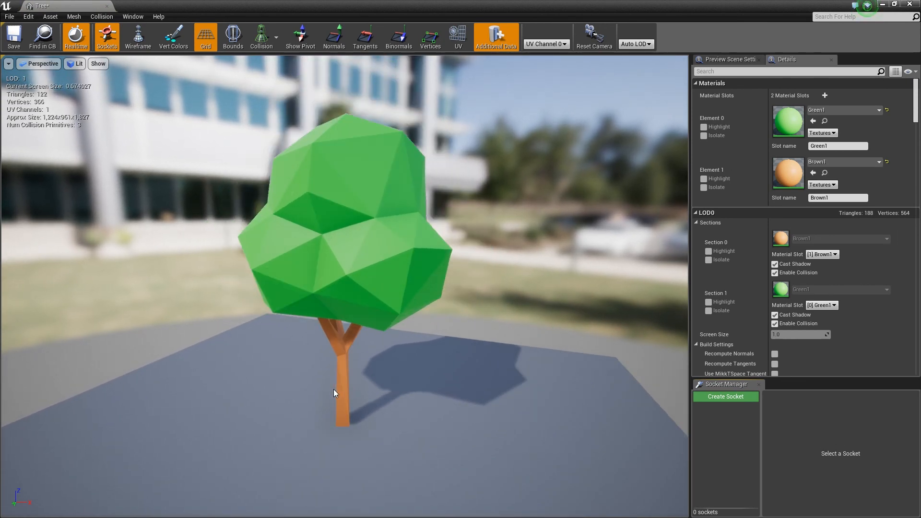
{"action": "scroll", "coordinate": [334, 390], "scroll_direction": "up", "scroll_amount": 4}
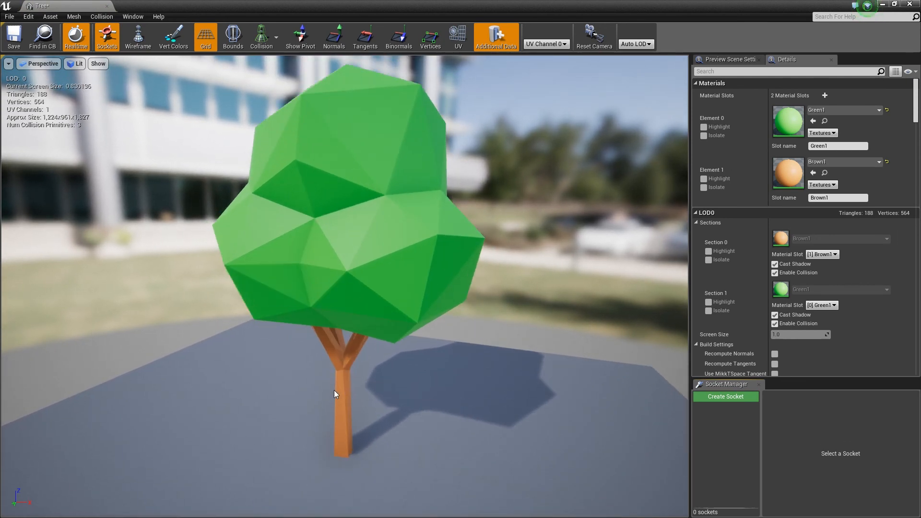
{"action": "scroll", "coordinate": [334, 390], "scroll_direction": "up", "scroll_amount": 2}
{"action": "scroll", "coordinate": [335, 391], "scroll_direction": "down", "scroll_amount": 4}
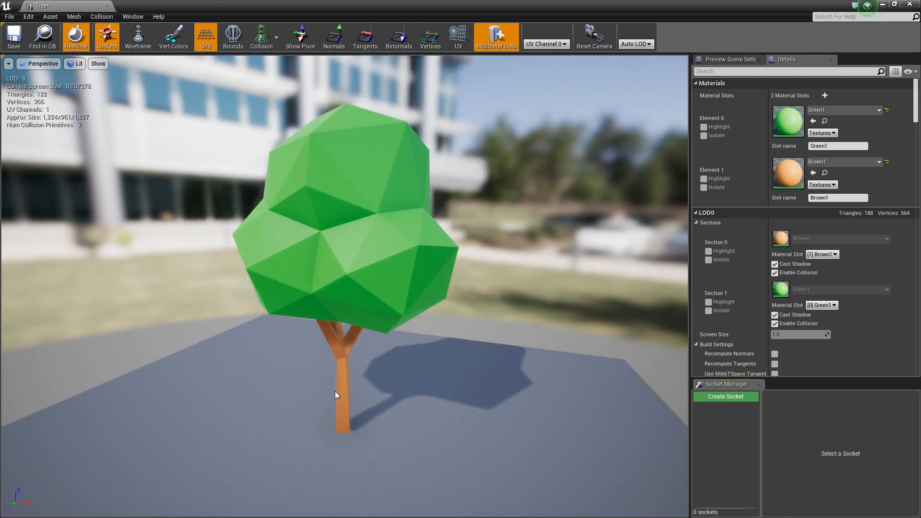
{"action": "scroll", "coordinate": [335, 393], "scroll_direction": "up", "scroll_amount": 3}
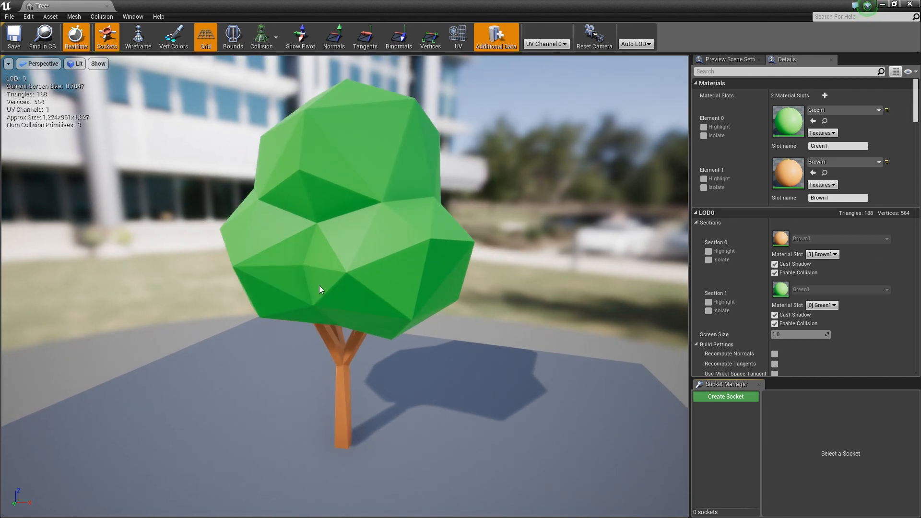
Step: Display the Tree mesh's collision hulls and inspect how they fit the crown and trunk
{"action": "left_click", "coordinate": [264, 42]}
{"action": "left_click", "coordinate": [265, 64]}
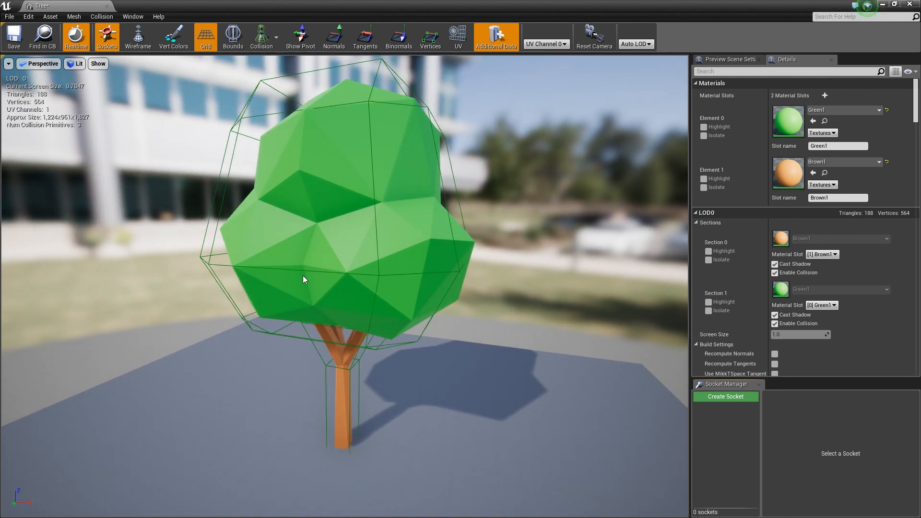
{"action": "left_click_drag", "start_coordinate": [281, 321], "coordinate": [470, 306]}
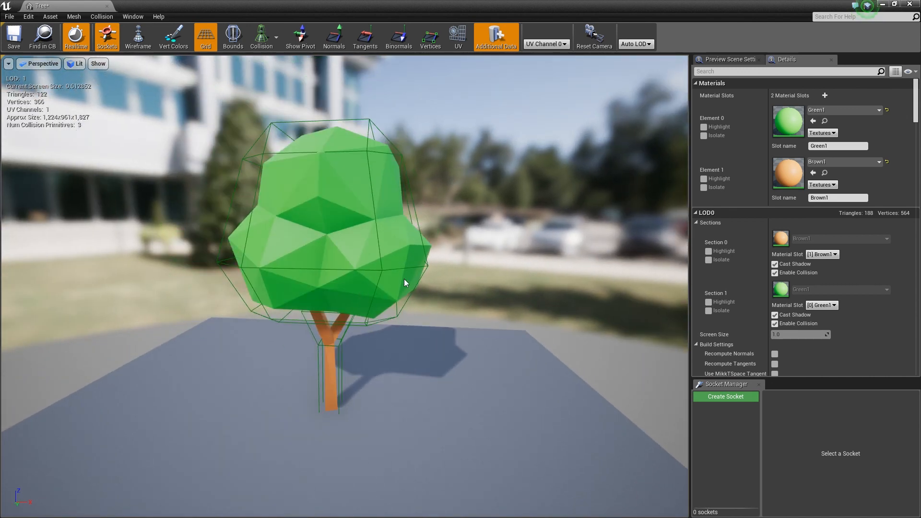
{"action": "scroll", "coordinate": [404, 279], "scroll_direction": "down", "scroll_amount": 3}
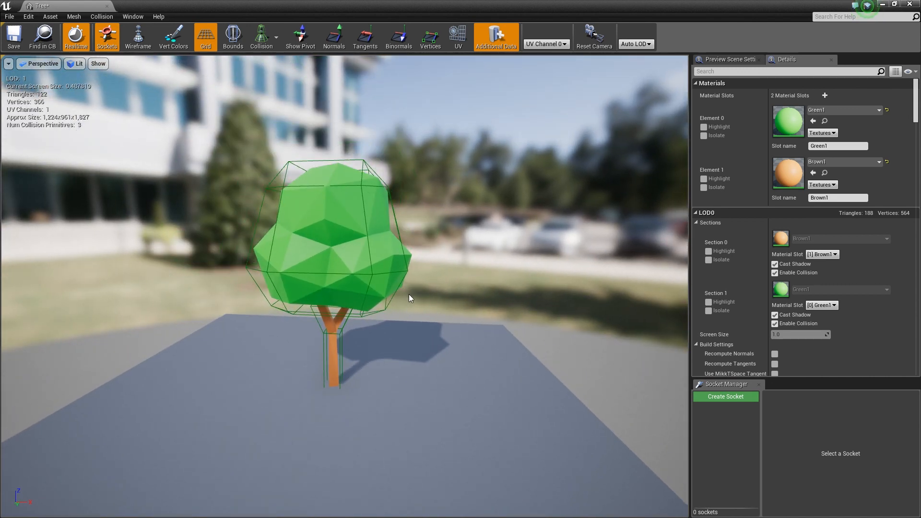